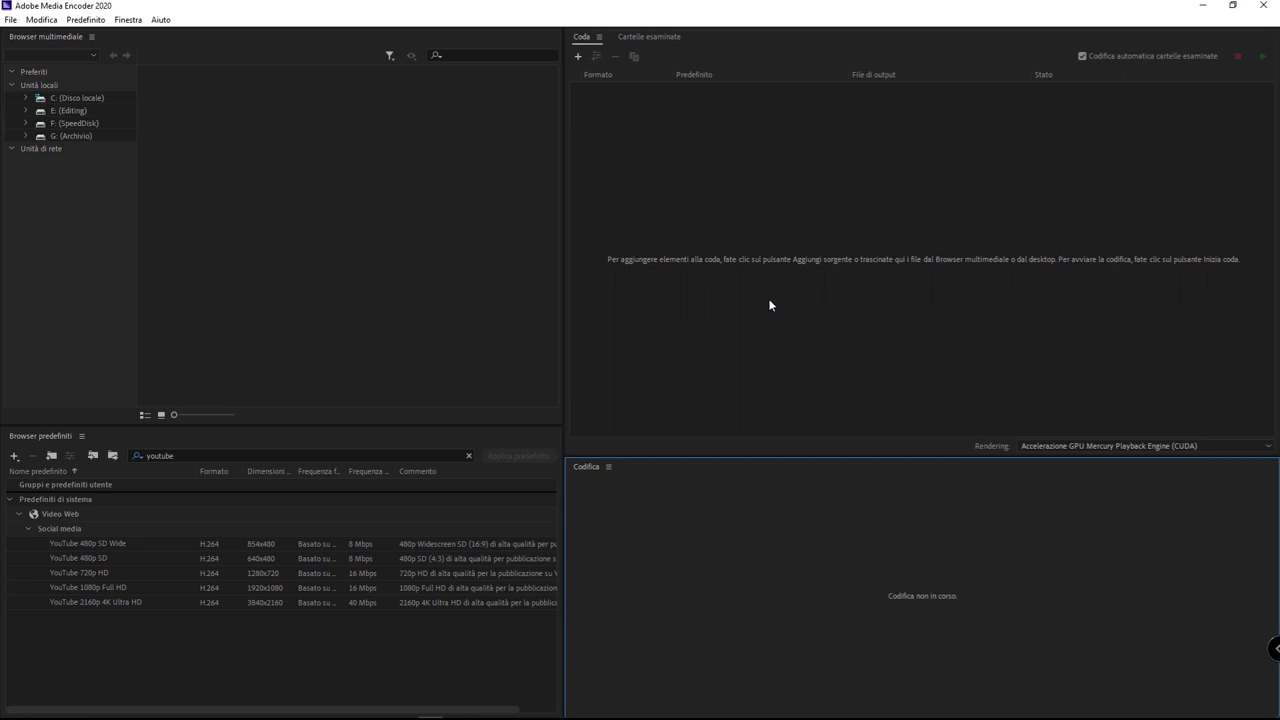
Step: Switch from Media Encoder to Premiere Pro through its taskbar icon
left_click(283, 714)
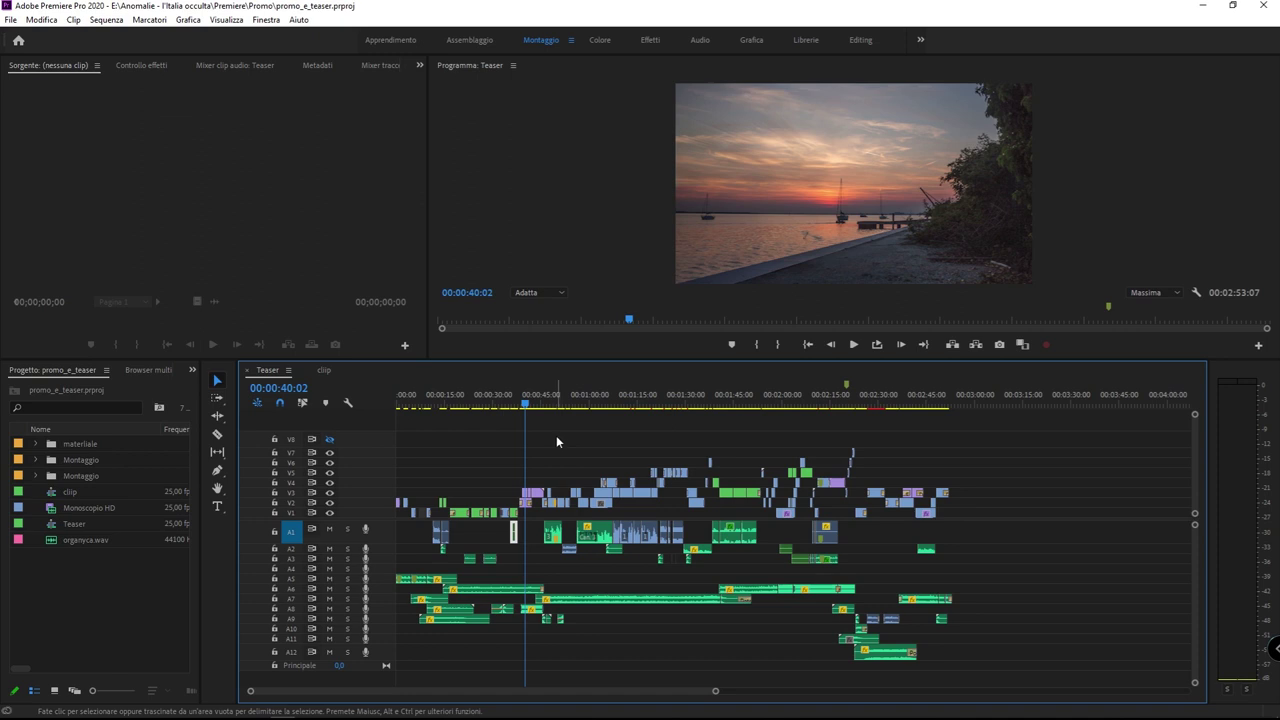
Step: Mark the Teaser range 00:00:40:02 to 00:00:47:03 and open the export settings (Ctrl+M)
key("i")
key("Down")
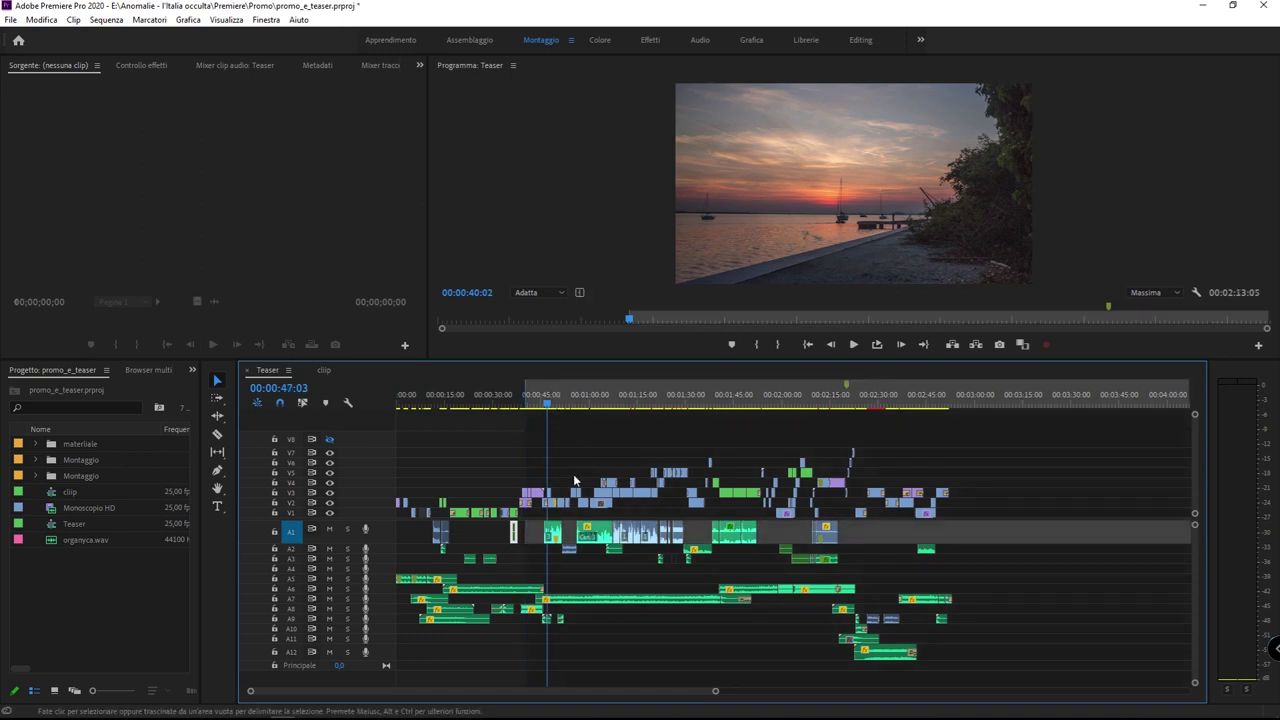
key("o")
left_click(538, 405)
key("ctrl+m")
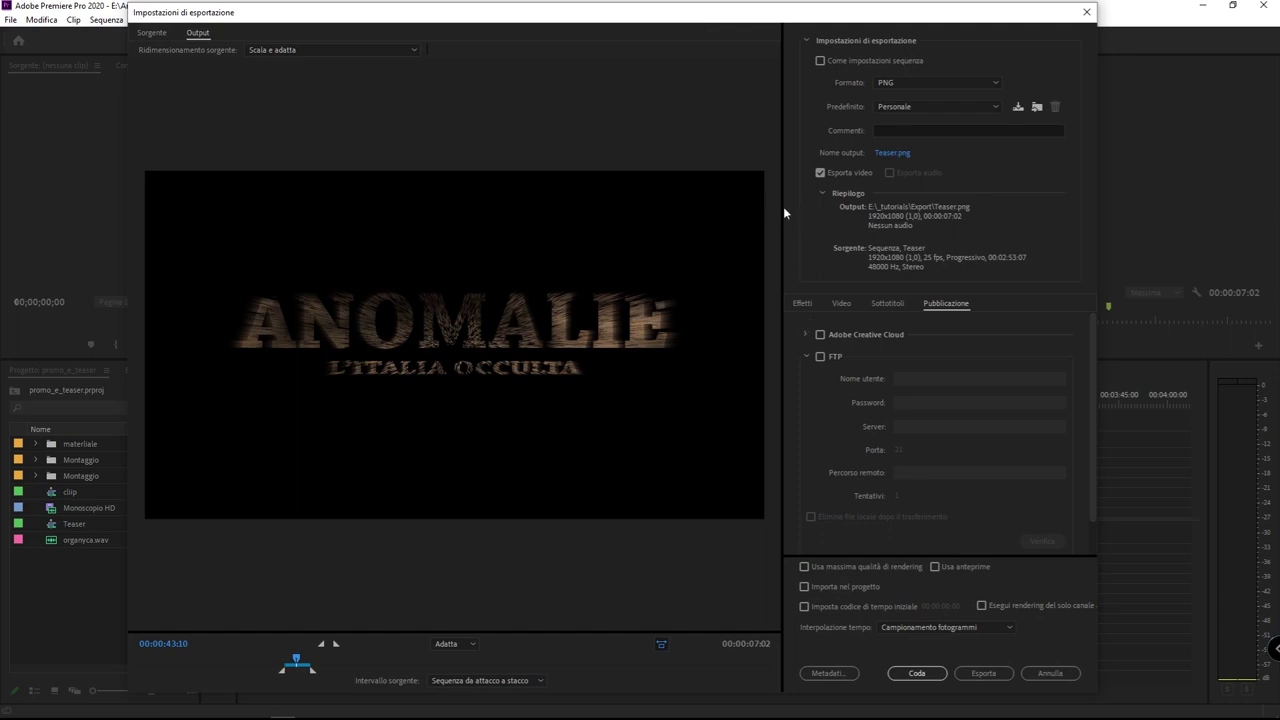
Step: Switch the export format to H.264, keeping the Come sorgente - Bitrate elevato preset
left_click_drag(781, 210, 440, 207)
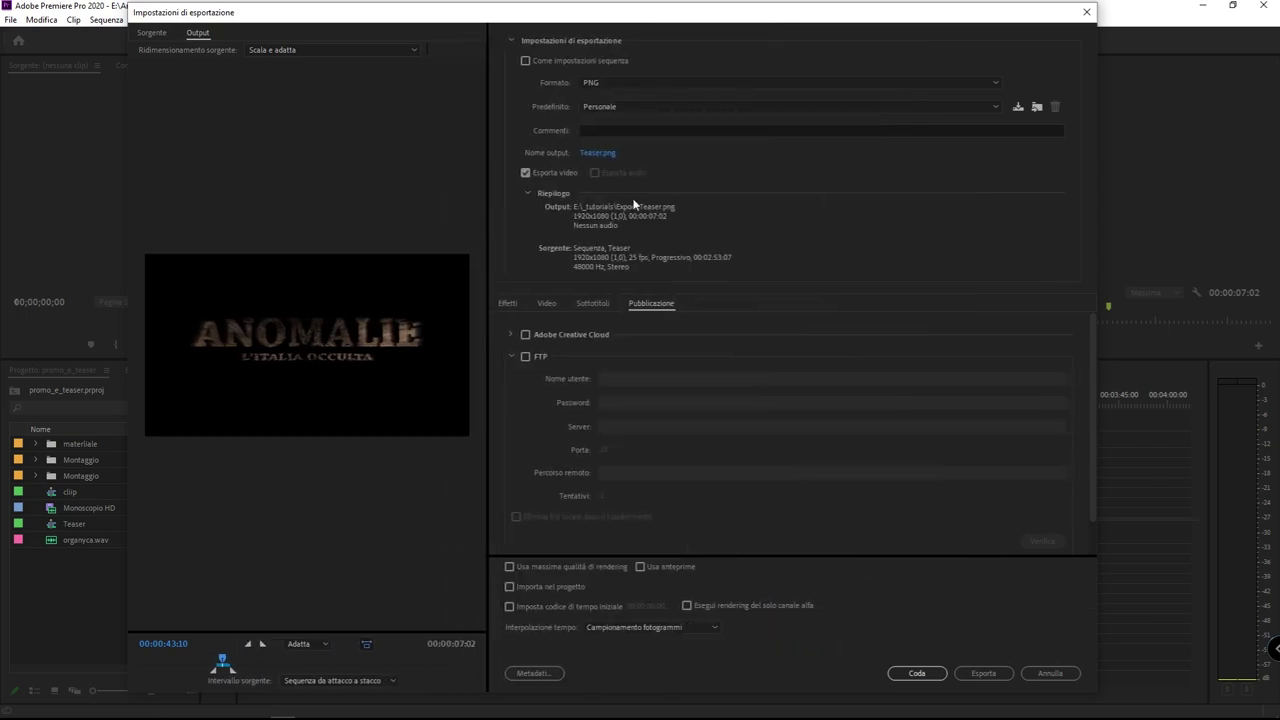
left_click(790, 82)
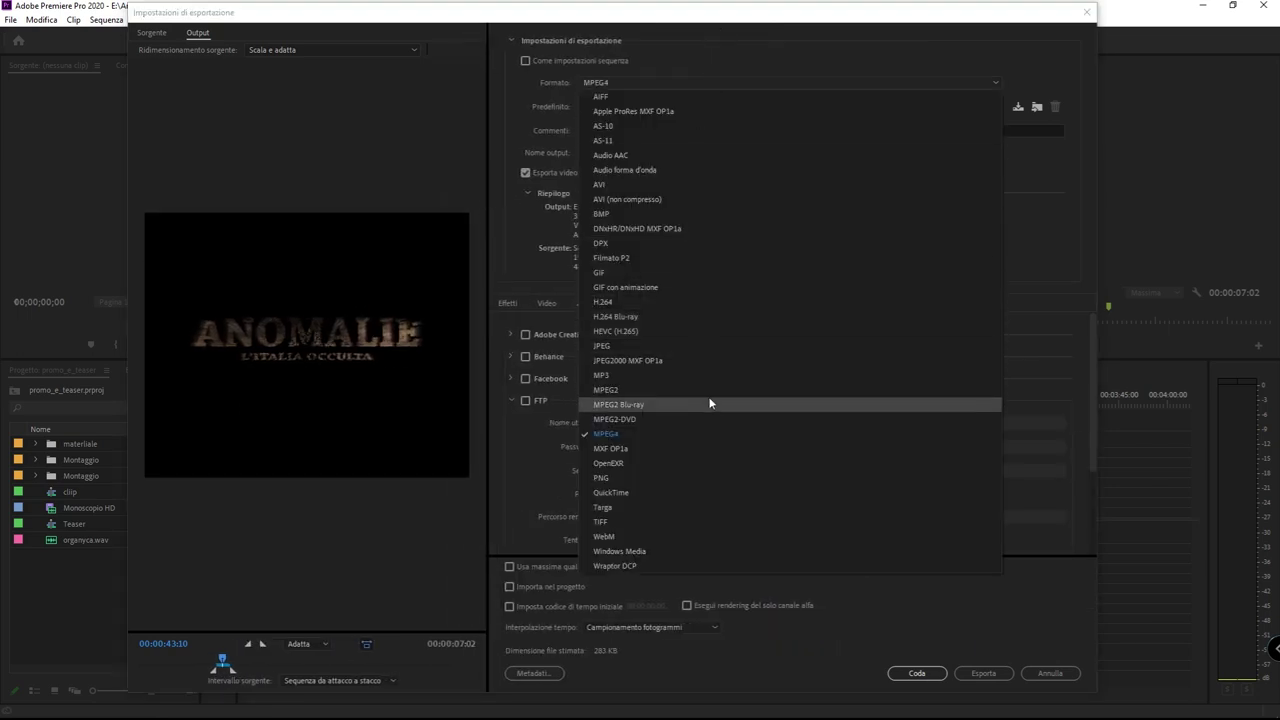
left_click(714, 302)
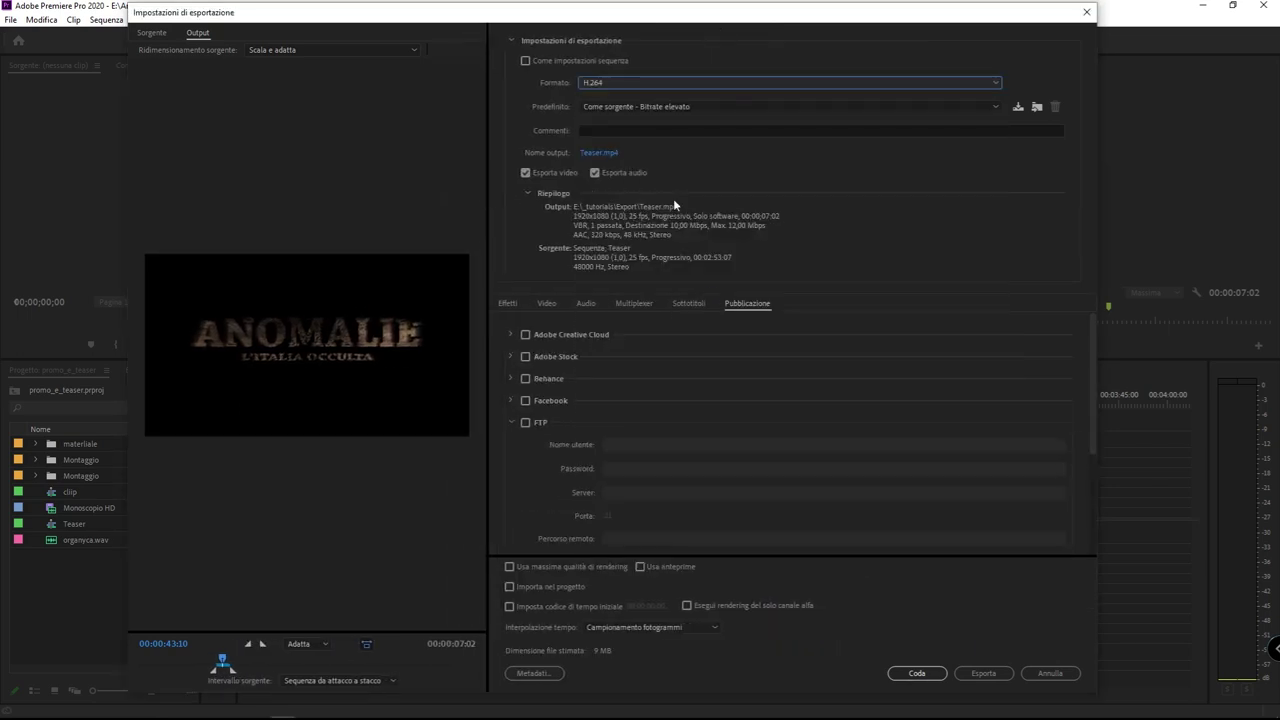
left_click(640, 108)
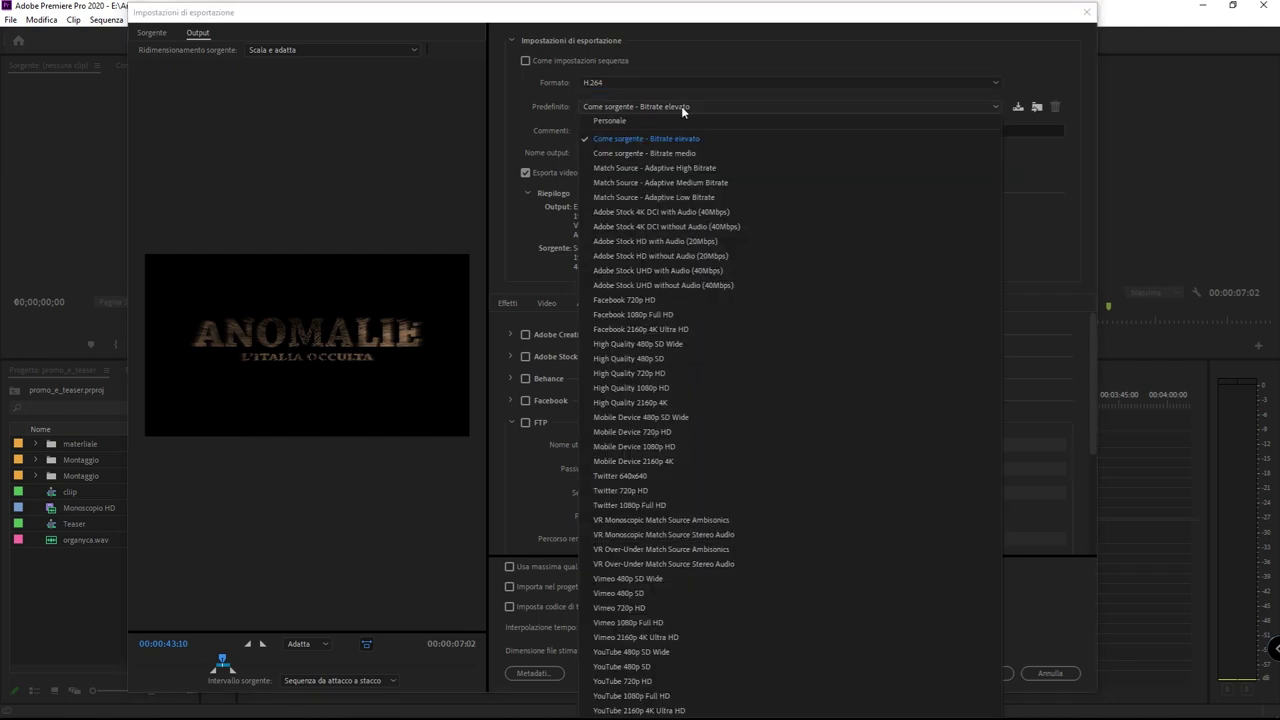
left_click(630, 84)
left_click(541, 90)
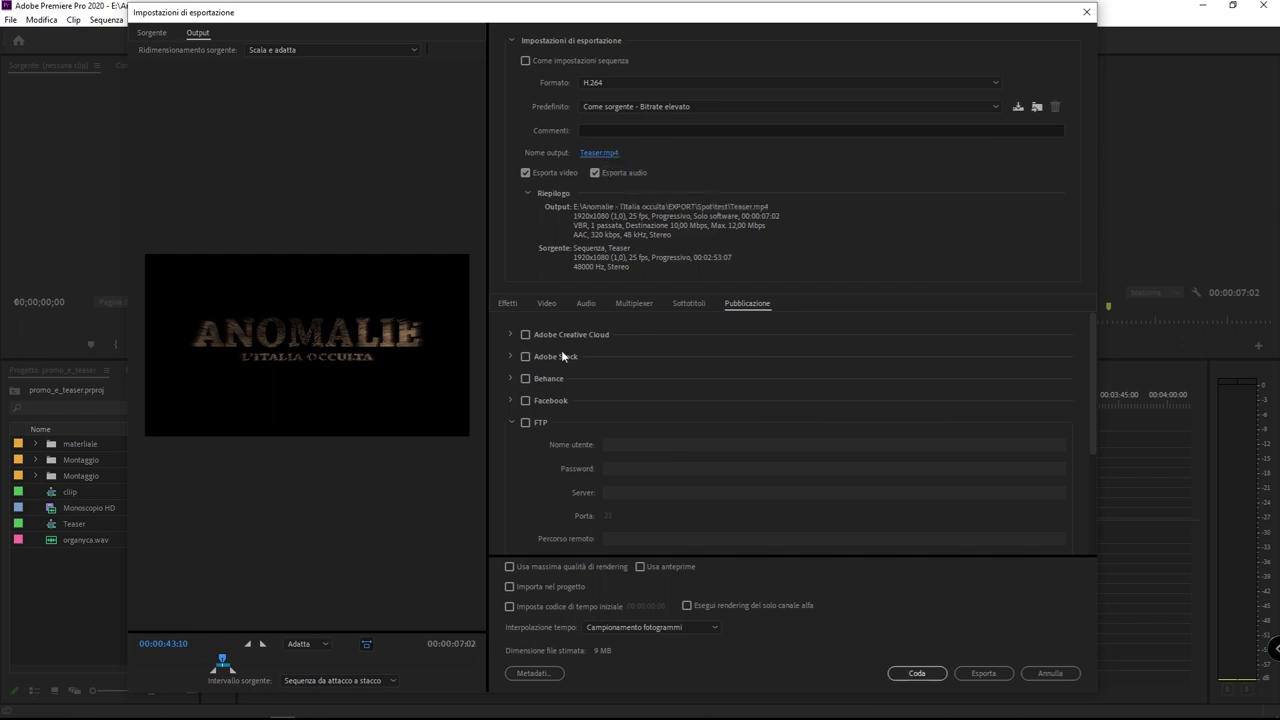
Step: Check the Pubblicazione destinations and collapse the FTP section
left_click(546, 303)
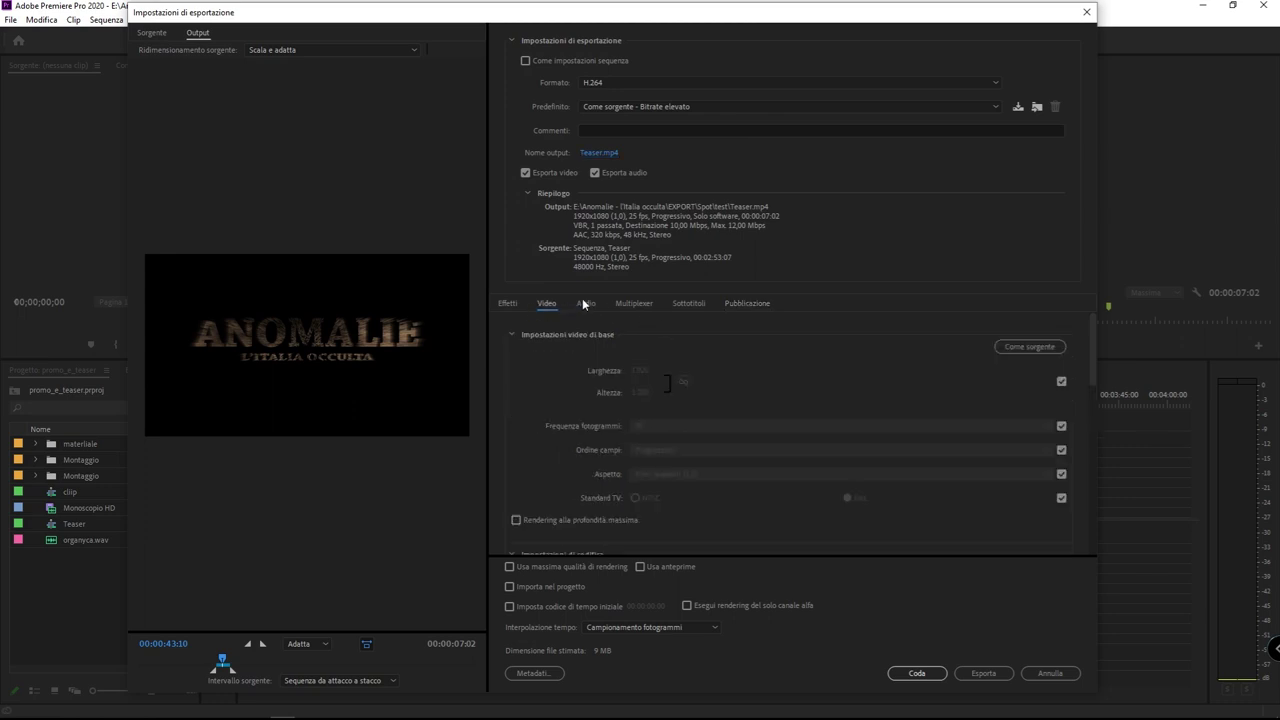
left_click(747, 303)
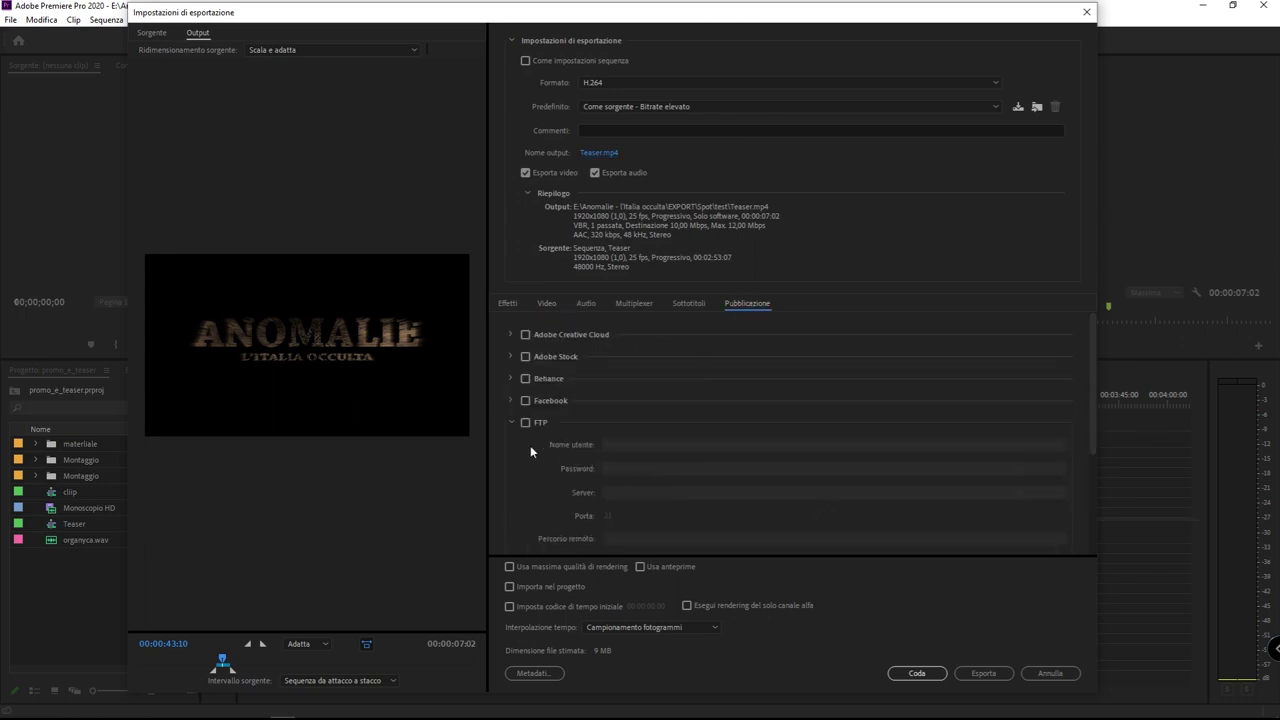
left_click(511, 422)
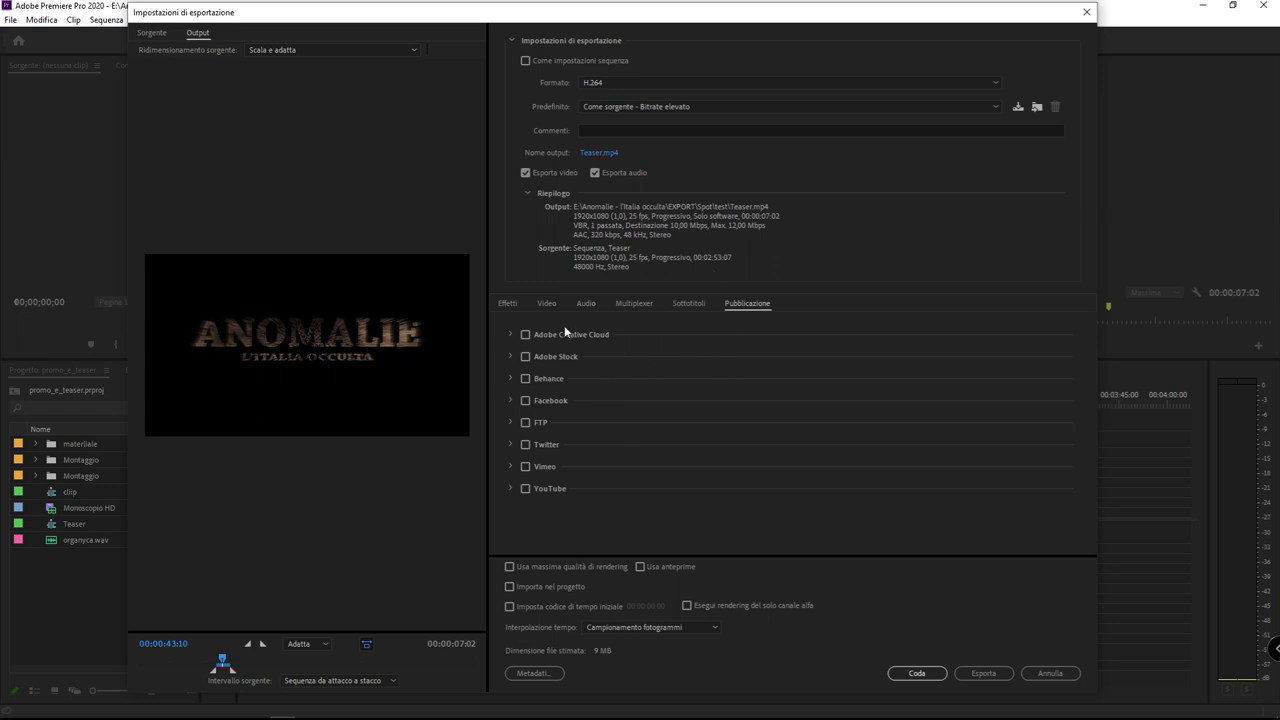
Step: Review the Video settings: 1920x1080, 25 fps, VBR 10 Mbps, AAC 320 kbps audio
left_click(550, 303)
scroll(769, 421, "down", 3)
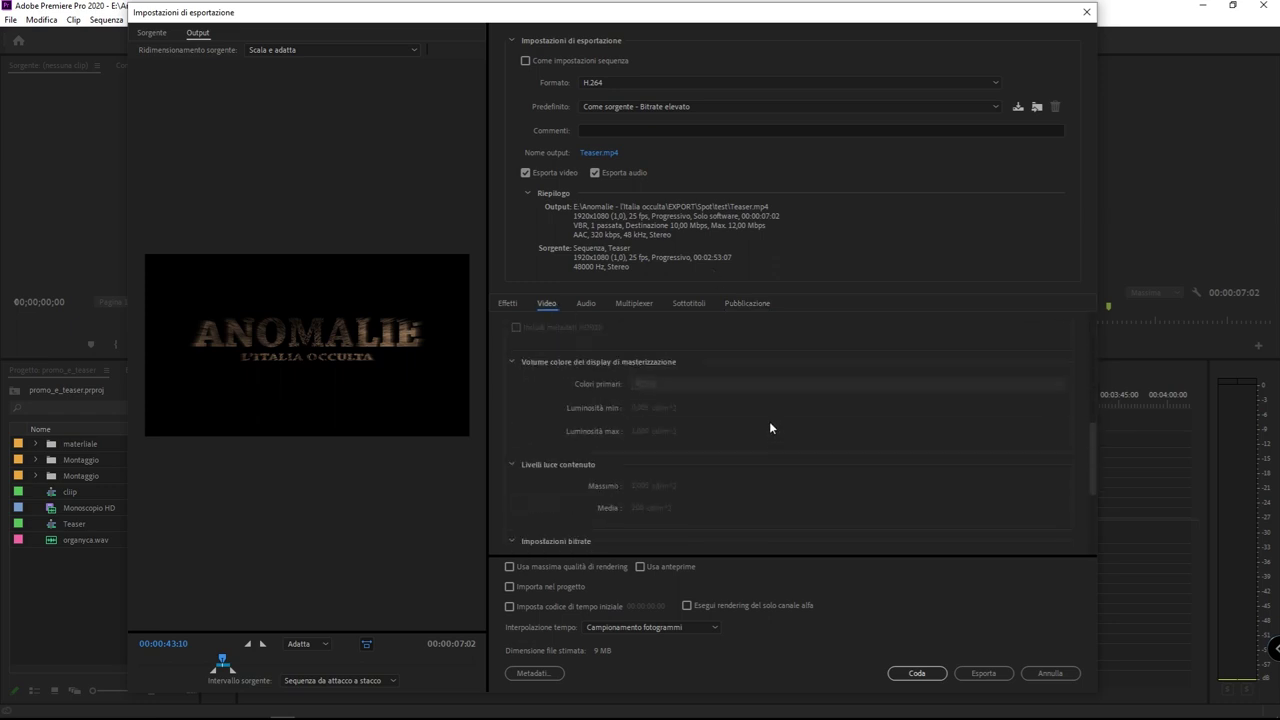
scroll(635, 368, "down", 5)
scroll(635, 368, "down", 5)
scroll(635, 378, "up", 5)
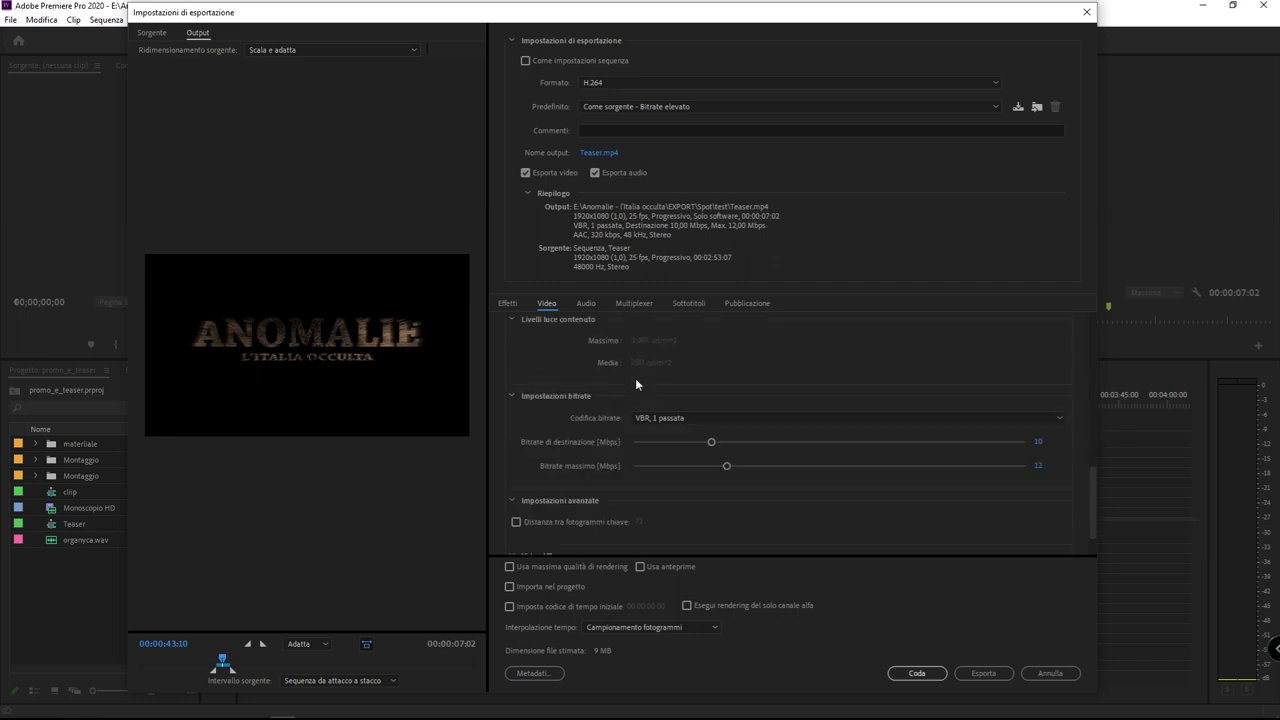
scroll(635, 380, "up", 5)
scroll(782, 443, "up", 3)
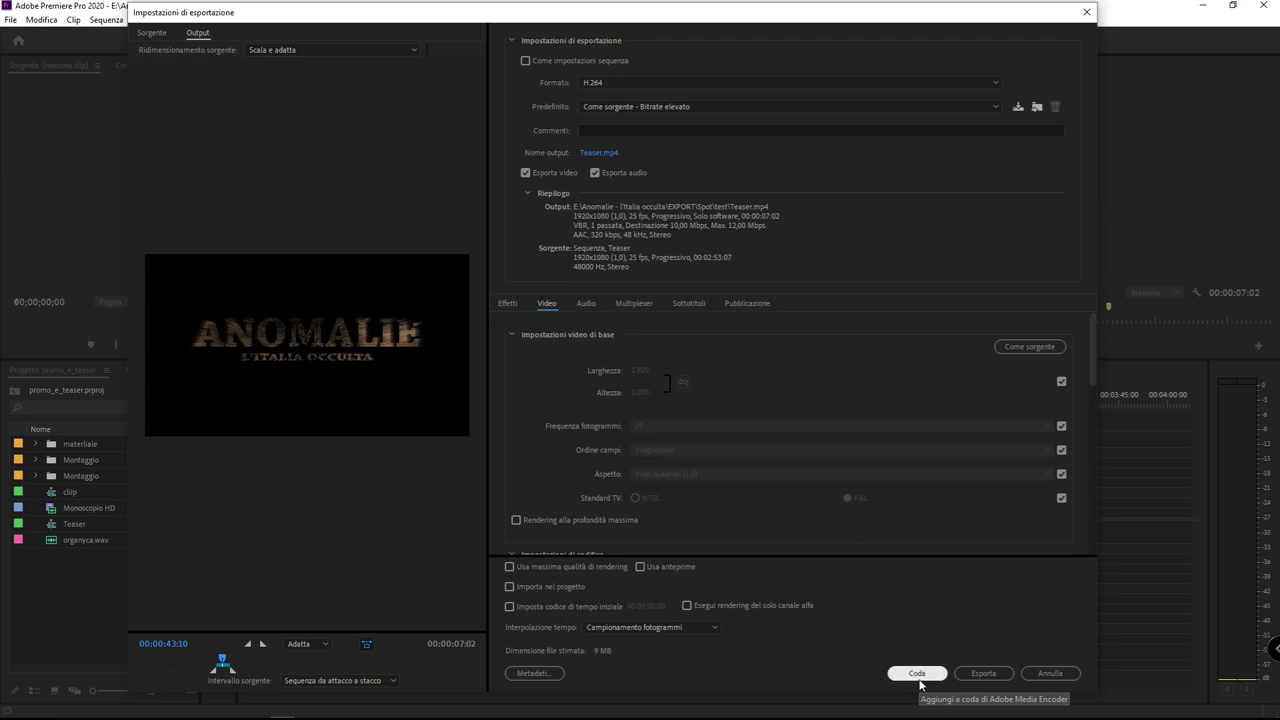
Step: Send the Teaser H.264 export to the Media Encoder queue with Coda
left_click(917, 674)
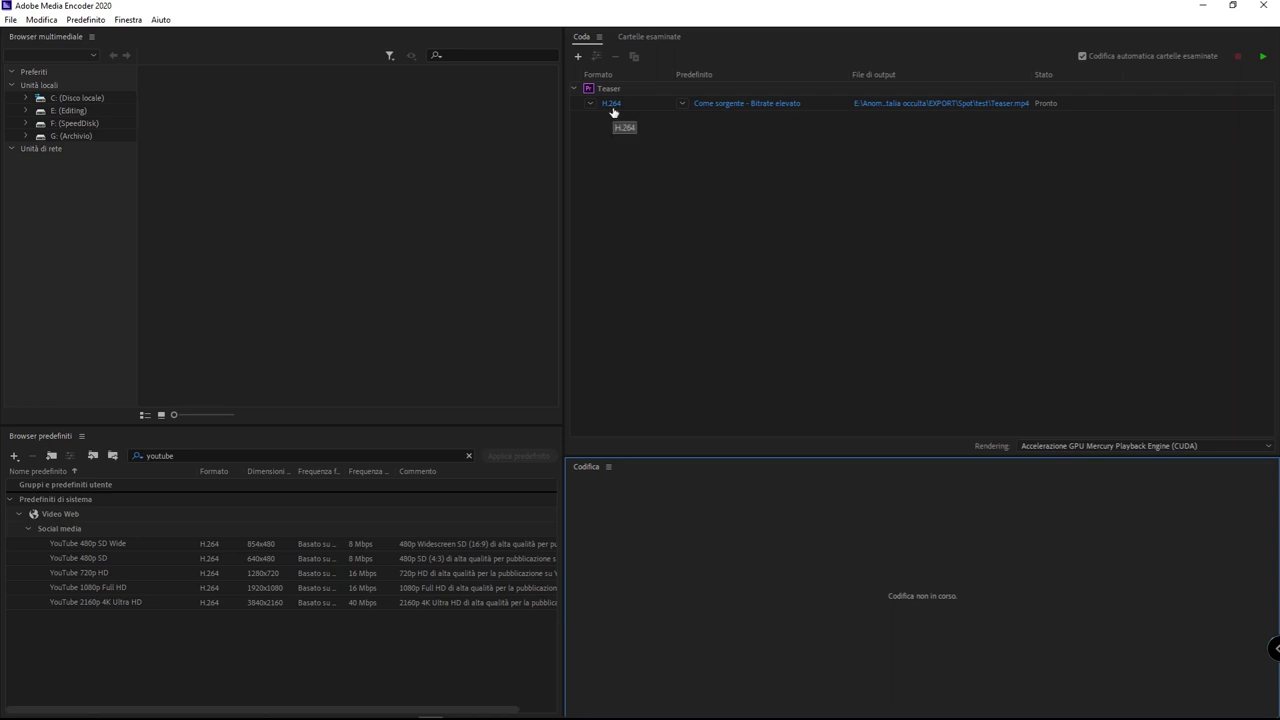
mouse_move(766, 105)
left_click(608, 104)
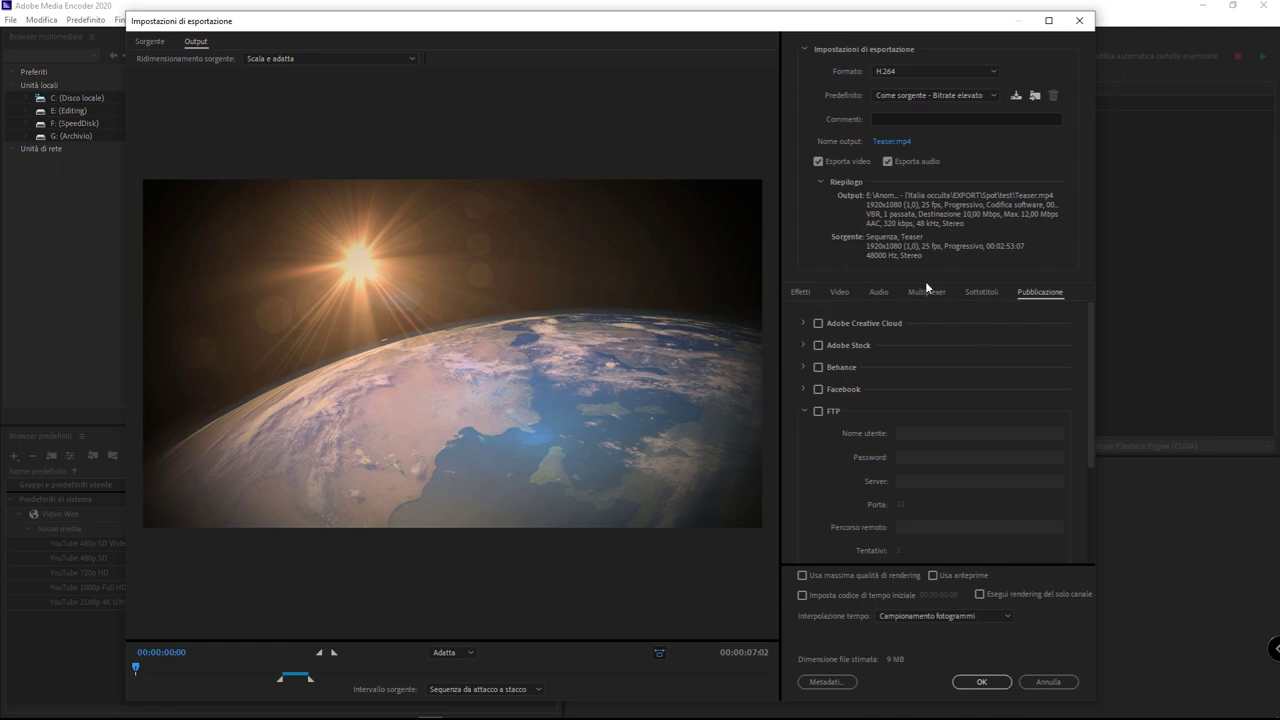
scroll(853, 420, "up", 5)
left_click(846, 291)
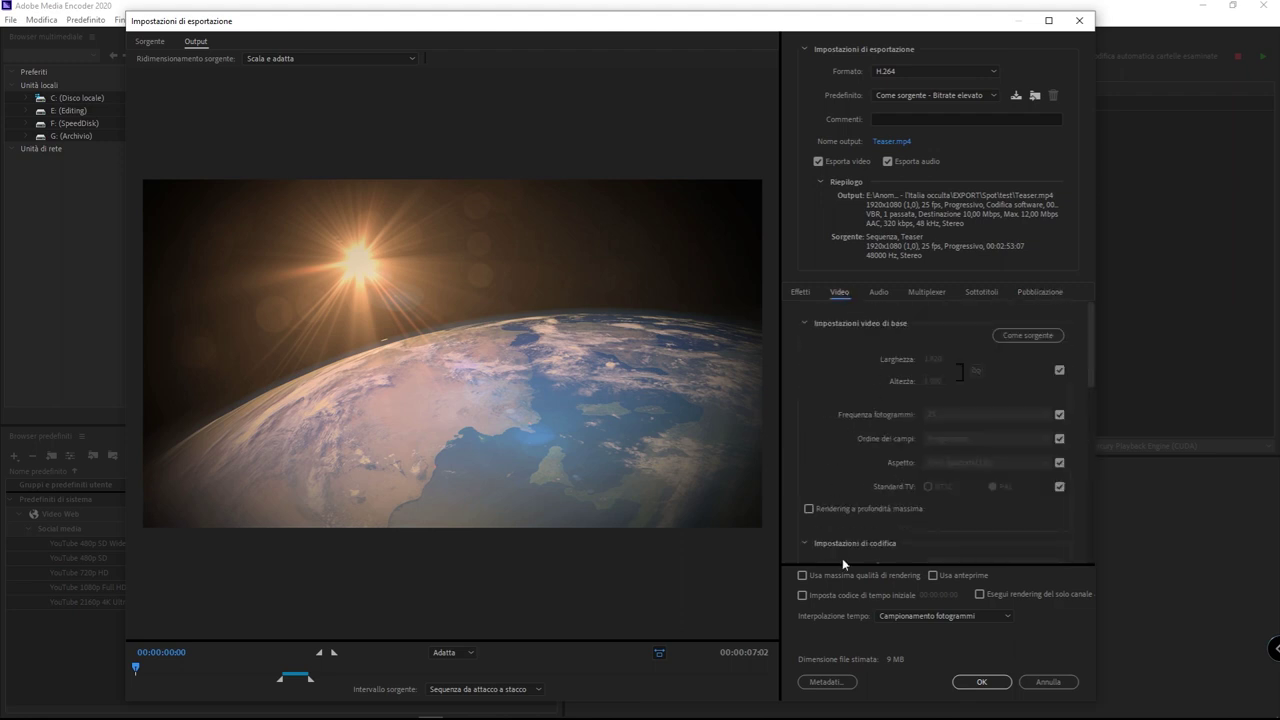
left_click(981, 681)
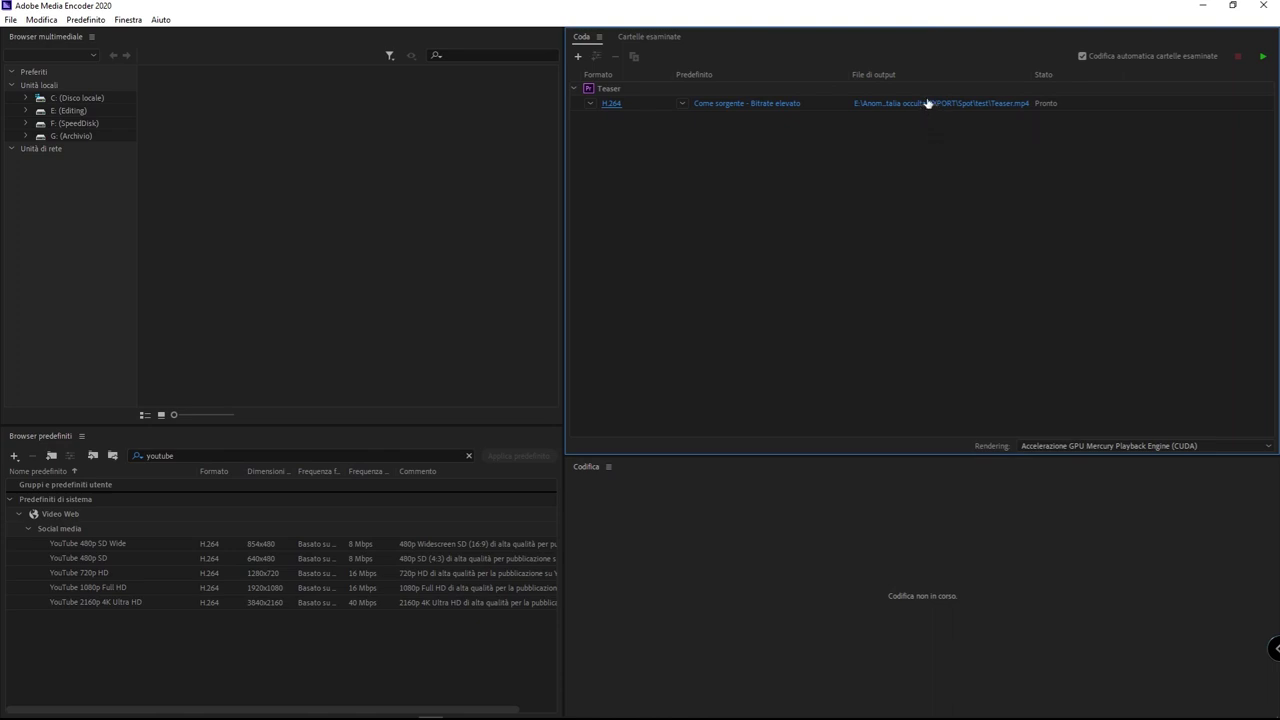
left_click(932, 102)
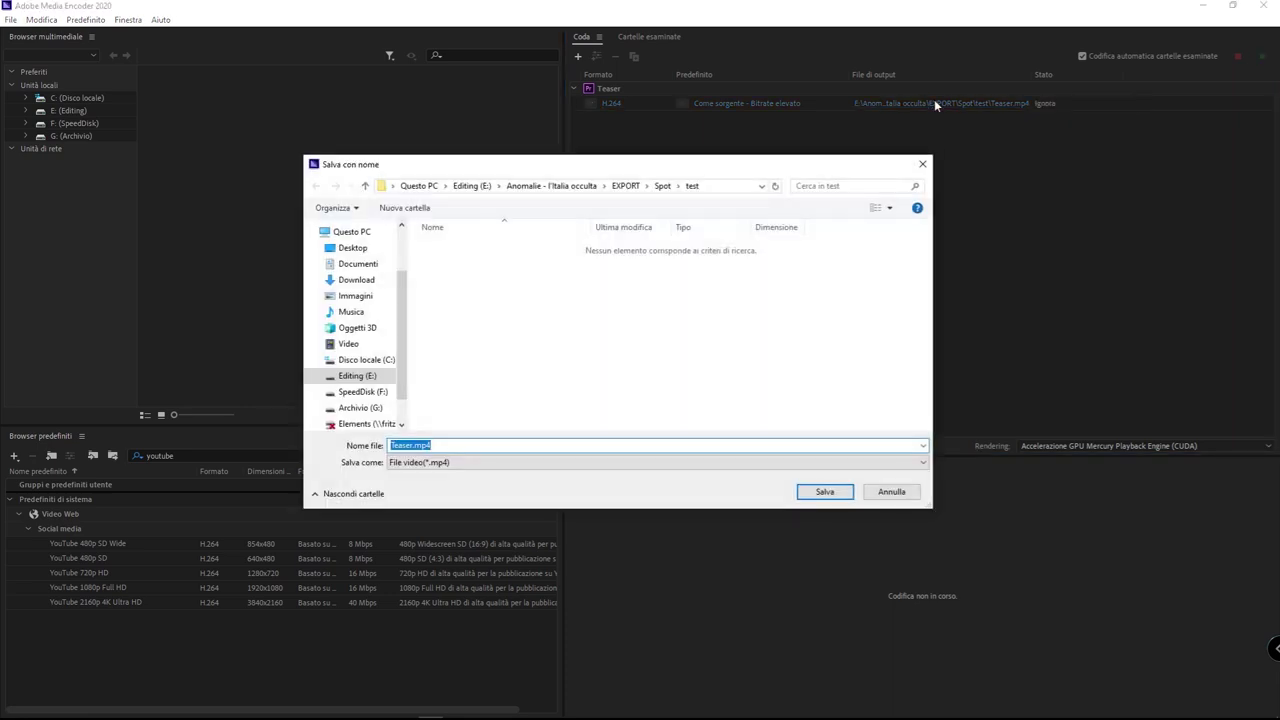
left_click(824, 491)
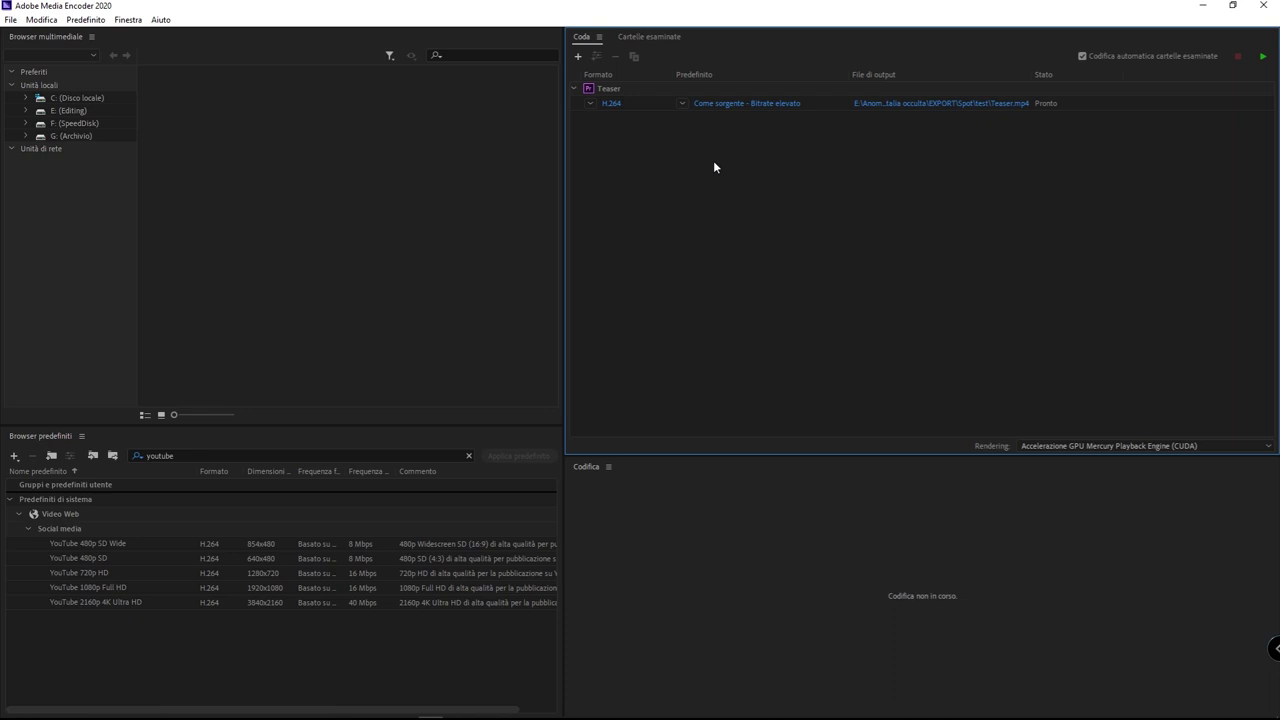
Step: Duplicate the Teaser H.264 job in the queue
left_click(655, 108)
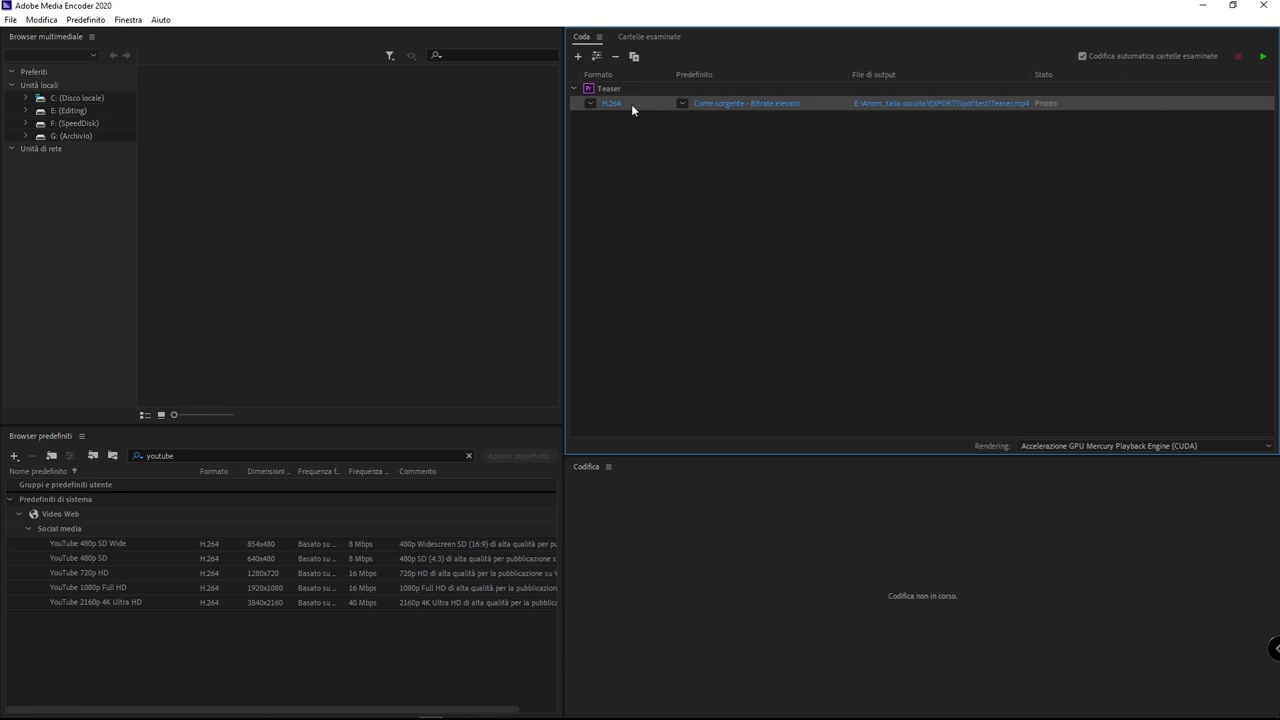
right_click(649, 105)
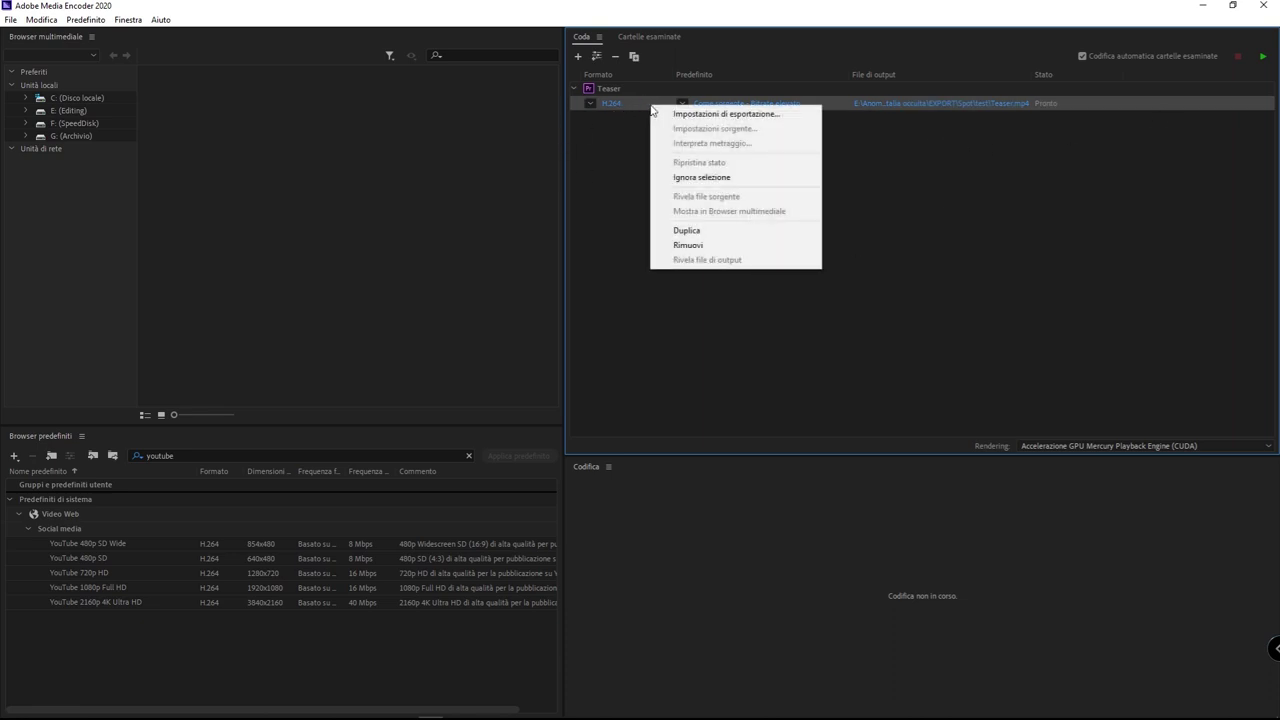
left_click(779, 233)
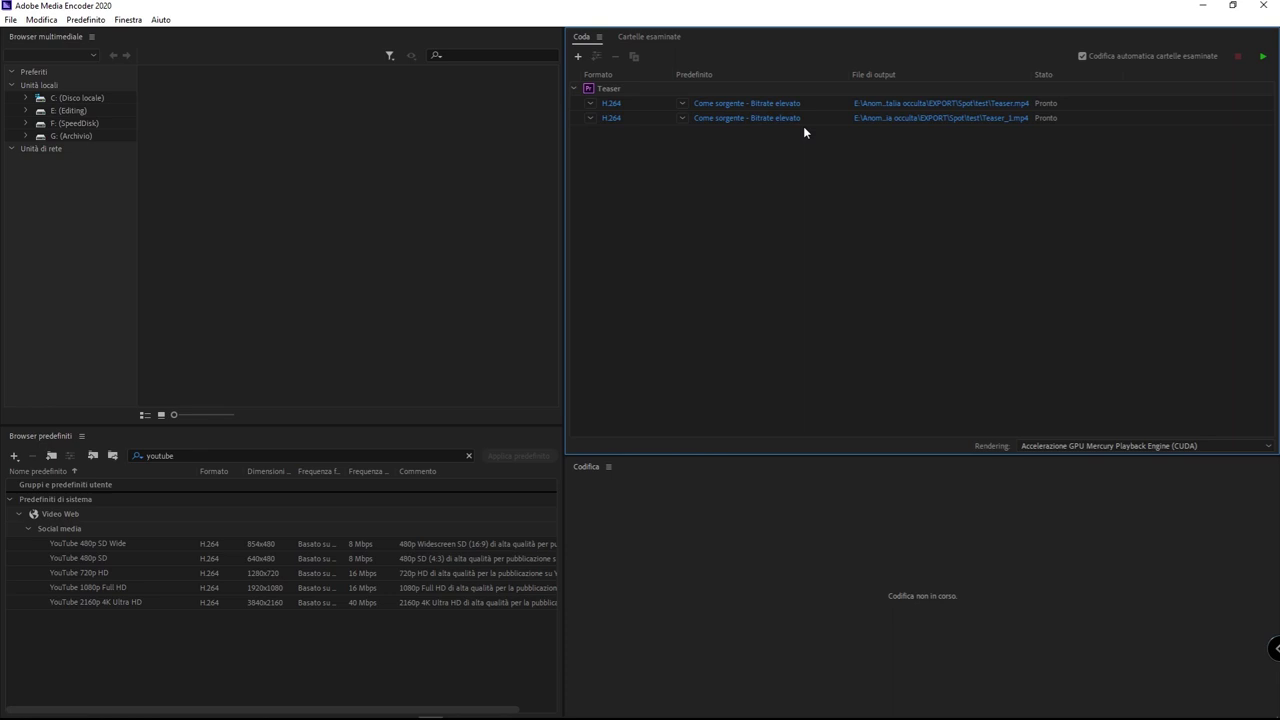
Step: Switch the duplicated output to QuickTime, saving Teaser_1.mov
left_click(651, 118)
left_click(590, 118)
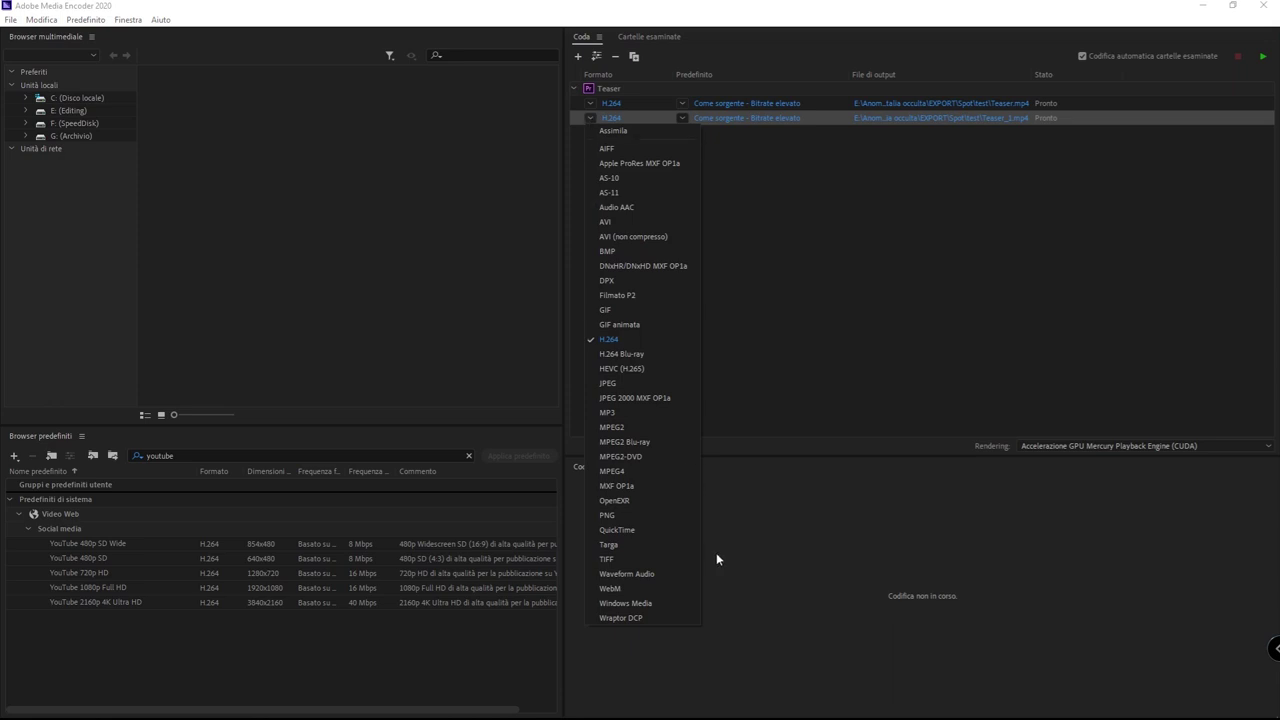
left_click(679, 531)
left_click(683, 119)
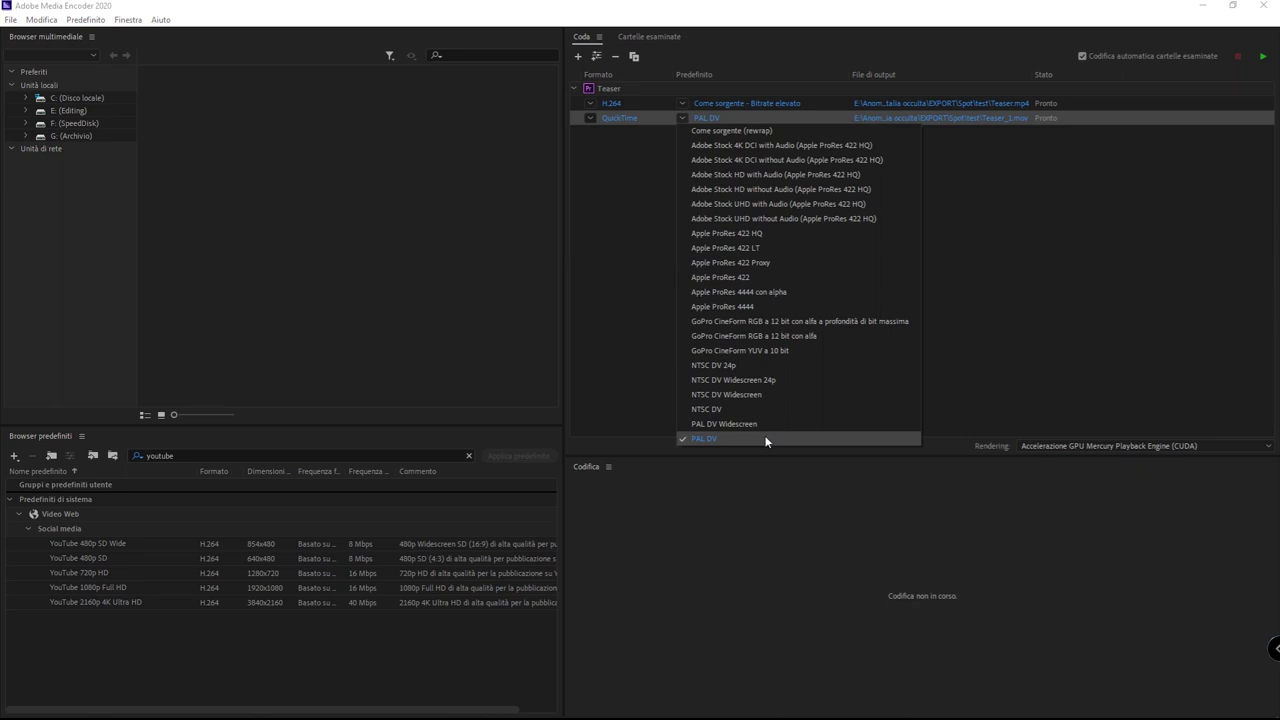
key("Escape")
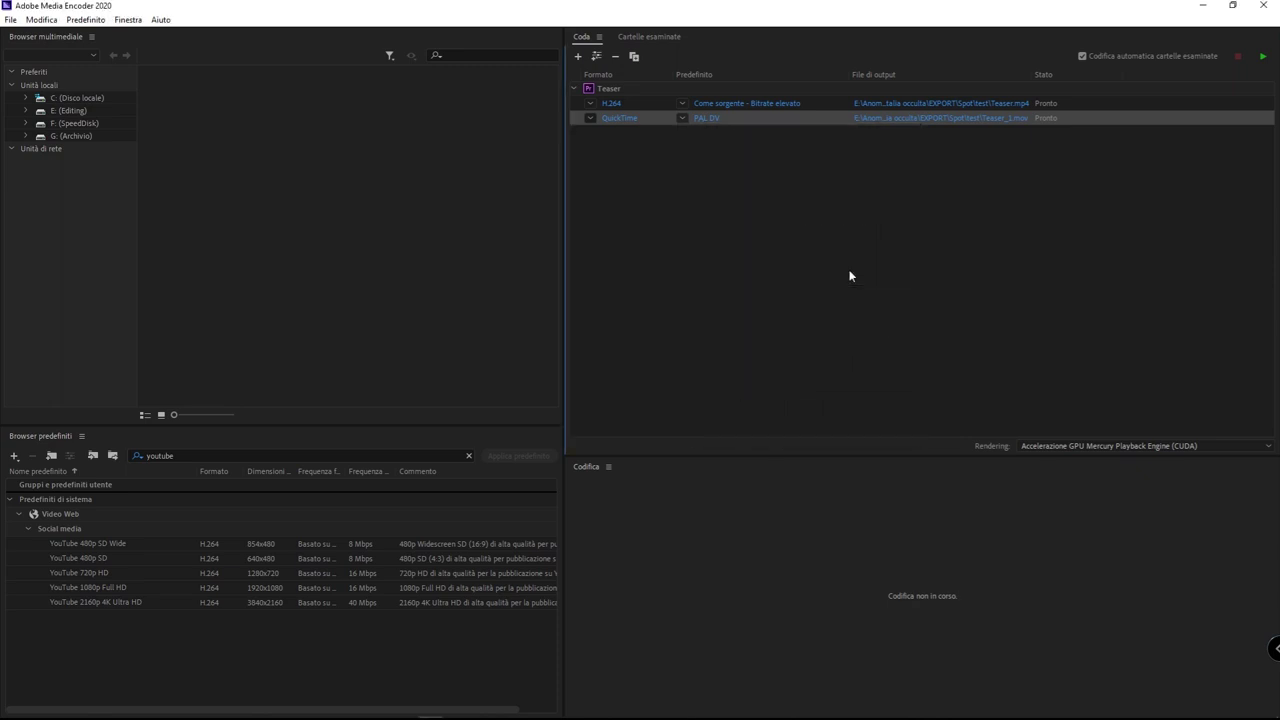
Step: Duplicate the QuickTime output and set the copy to H.264, saving Teaser_1_1.mp4
left_click(658, 117)
right_click(657, 117)
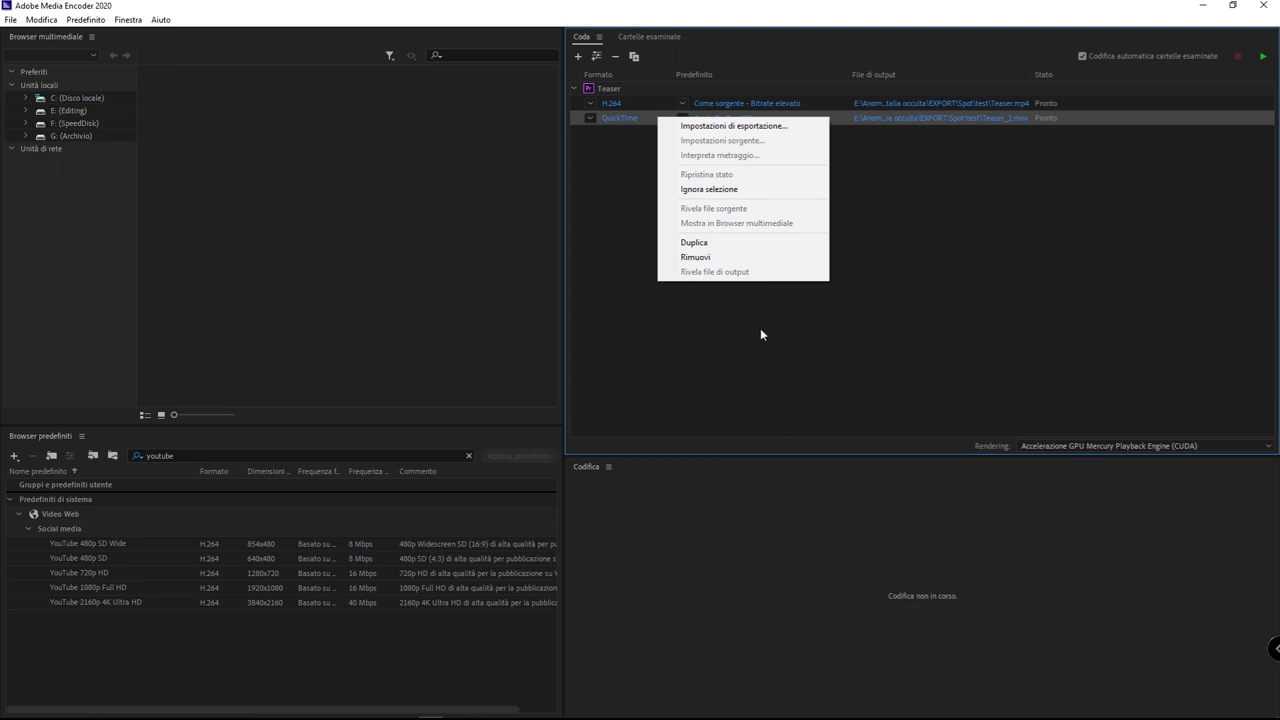
left_click(763, 242)
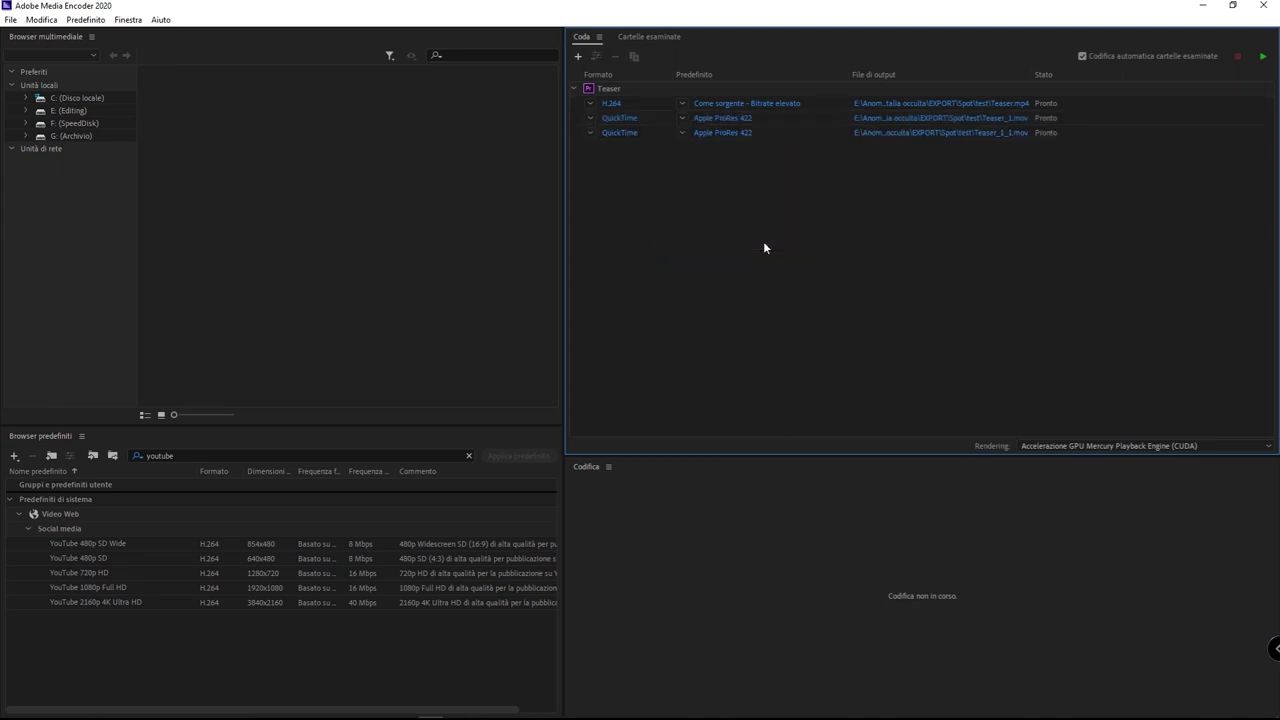
left_click(589, 133)
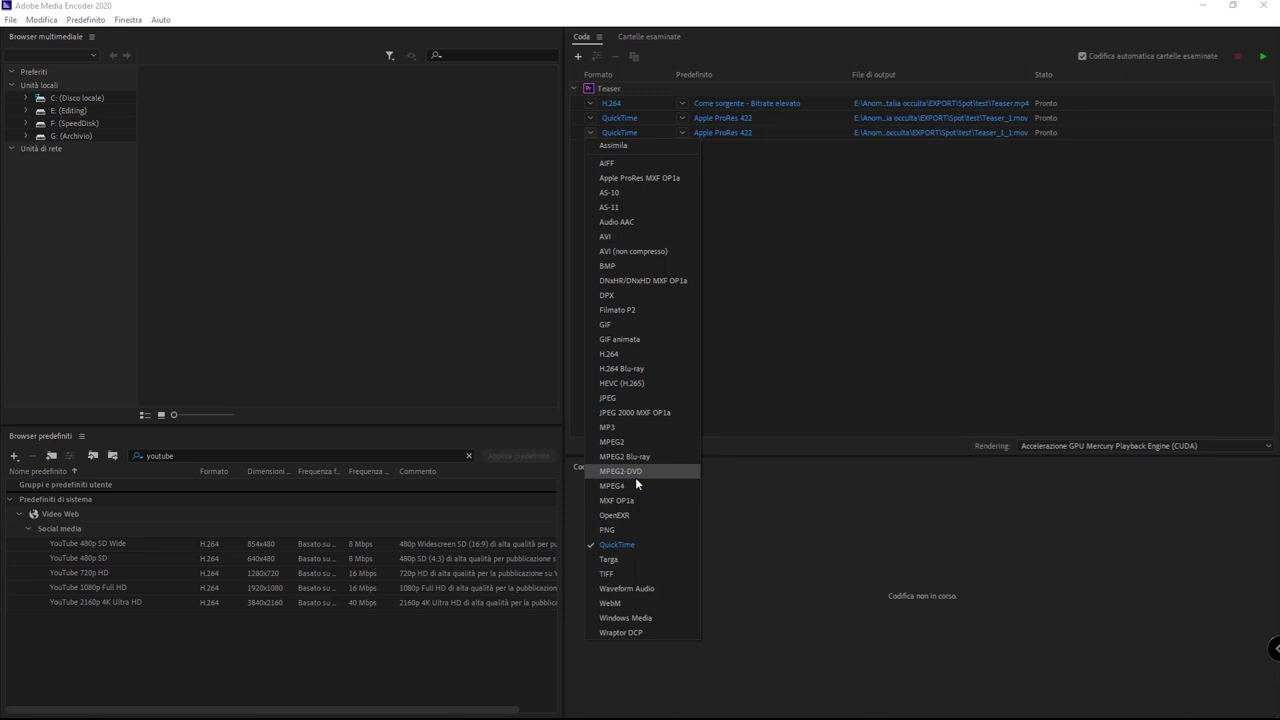
left_click(643, 355)
left_click(684, 132)
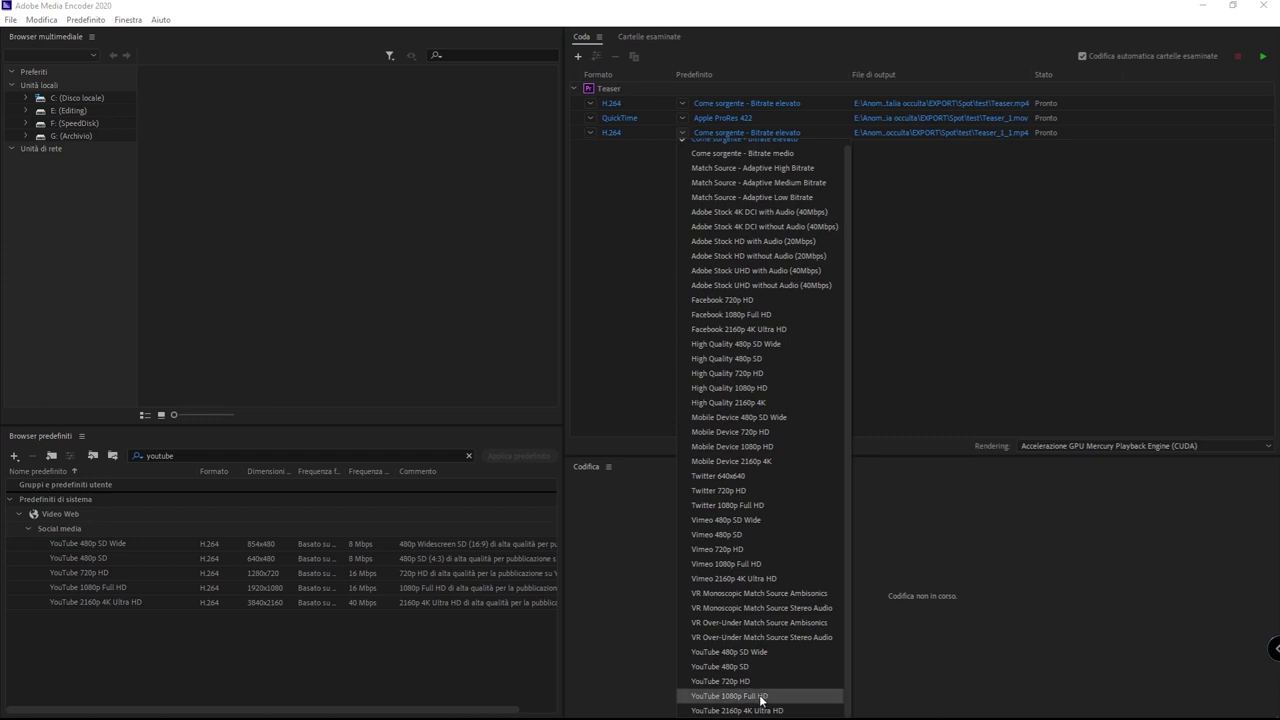
Step: Apply YouTube 720p HD to the third output and name it youtube
left_click(791, 680)
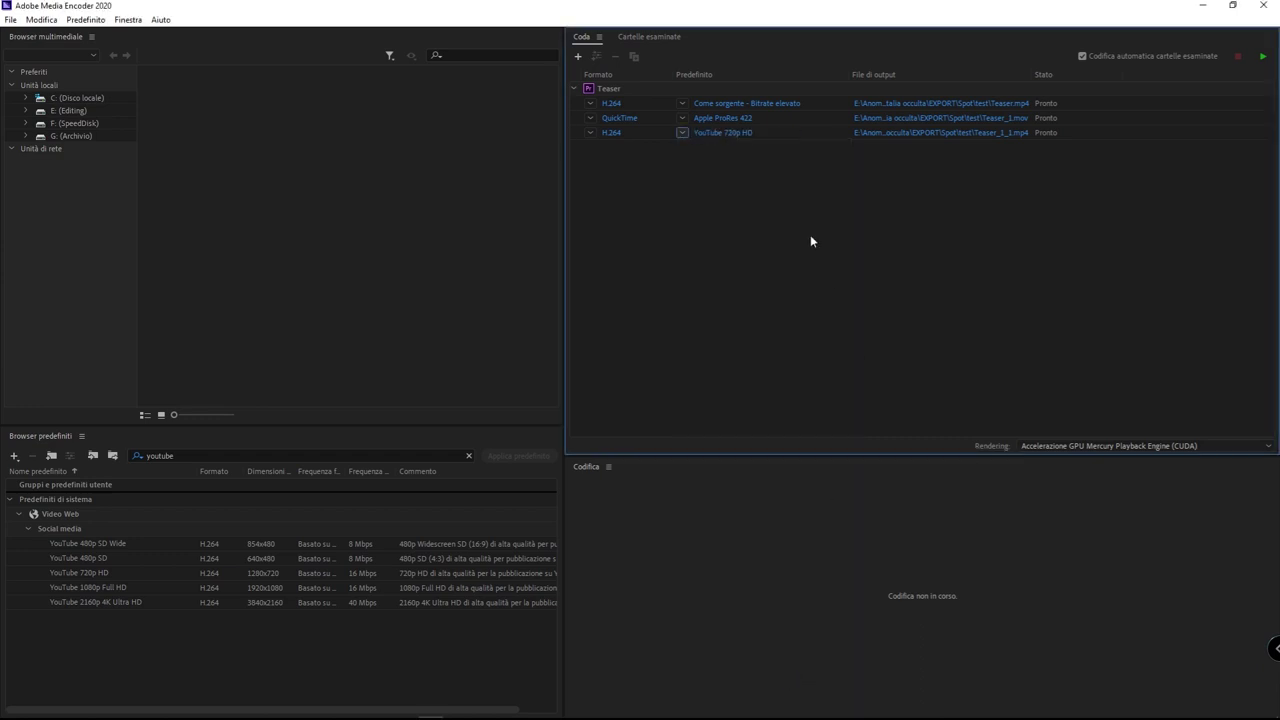
left_click(947, 134)
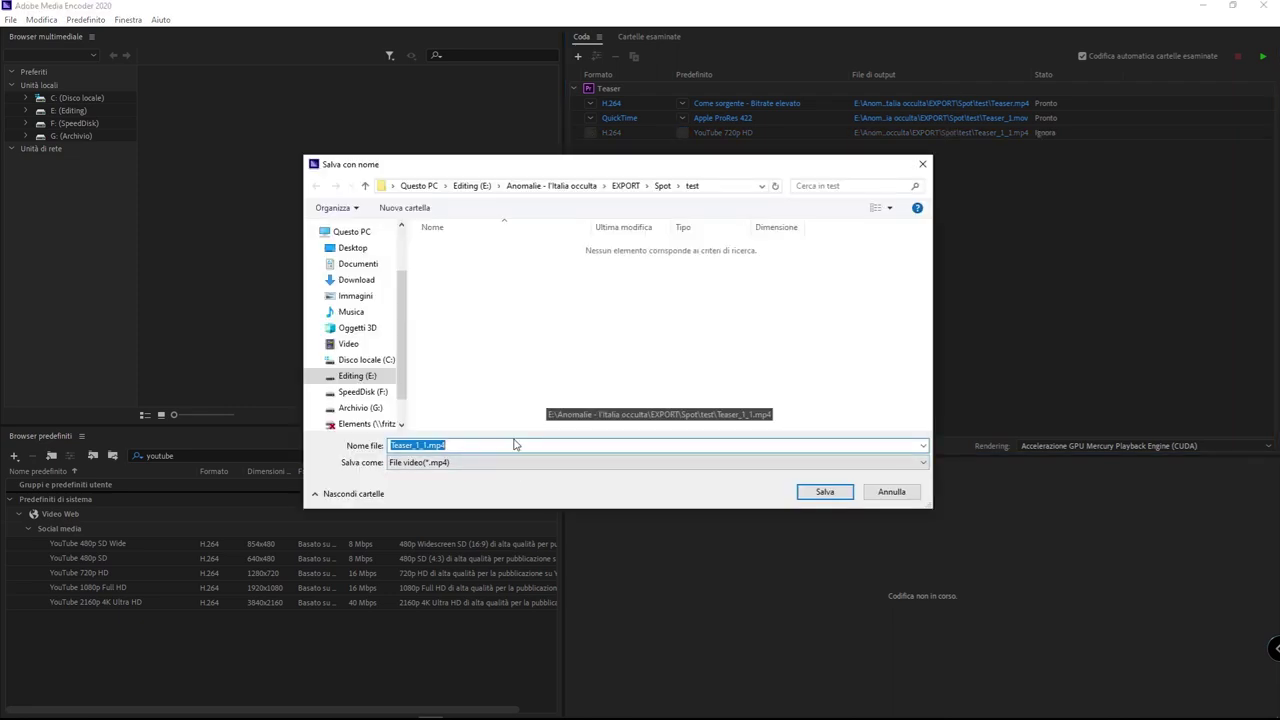
type("yo")
type("utube")
key("Return")
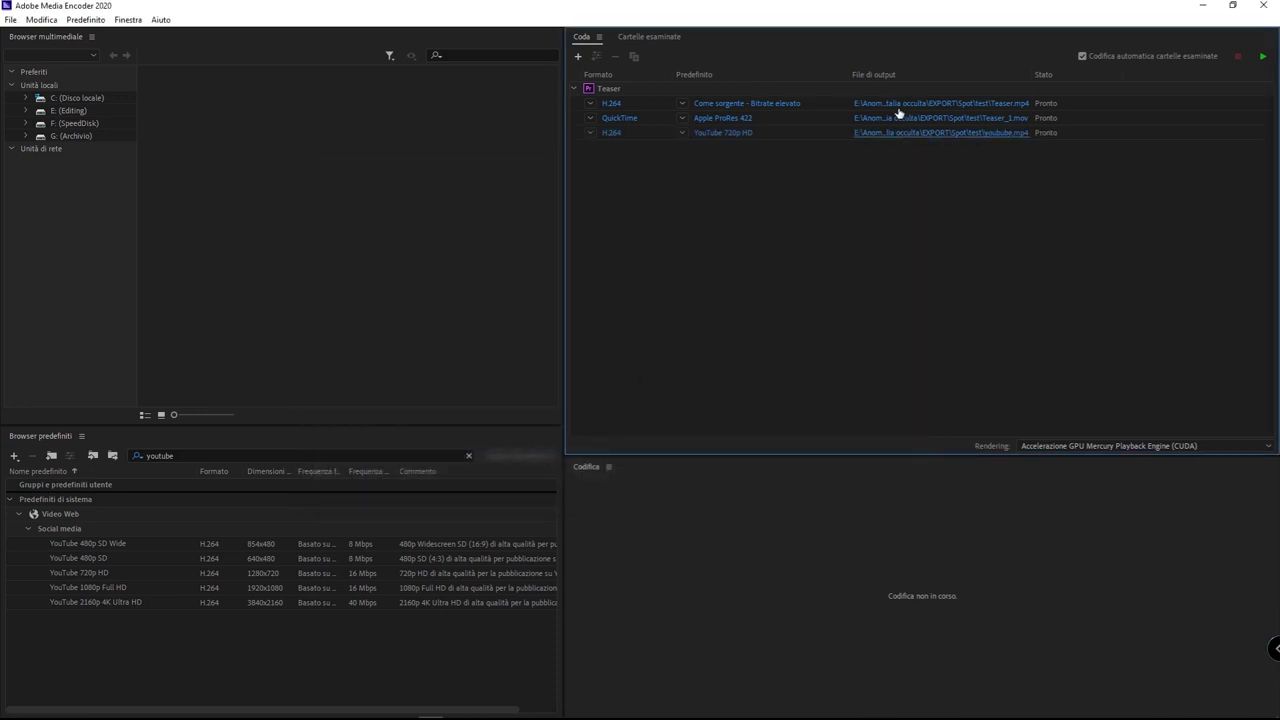
Step: Rename the QuickTime ProRes output to HQ.mov
left_click(896, 118)
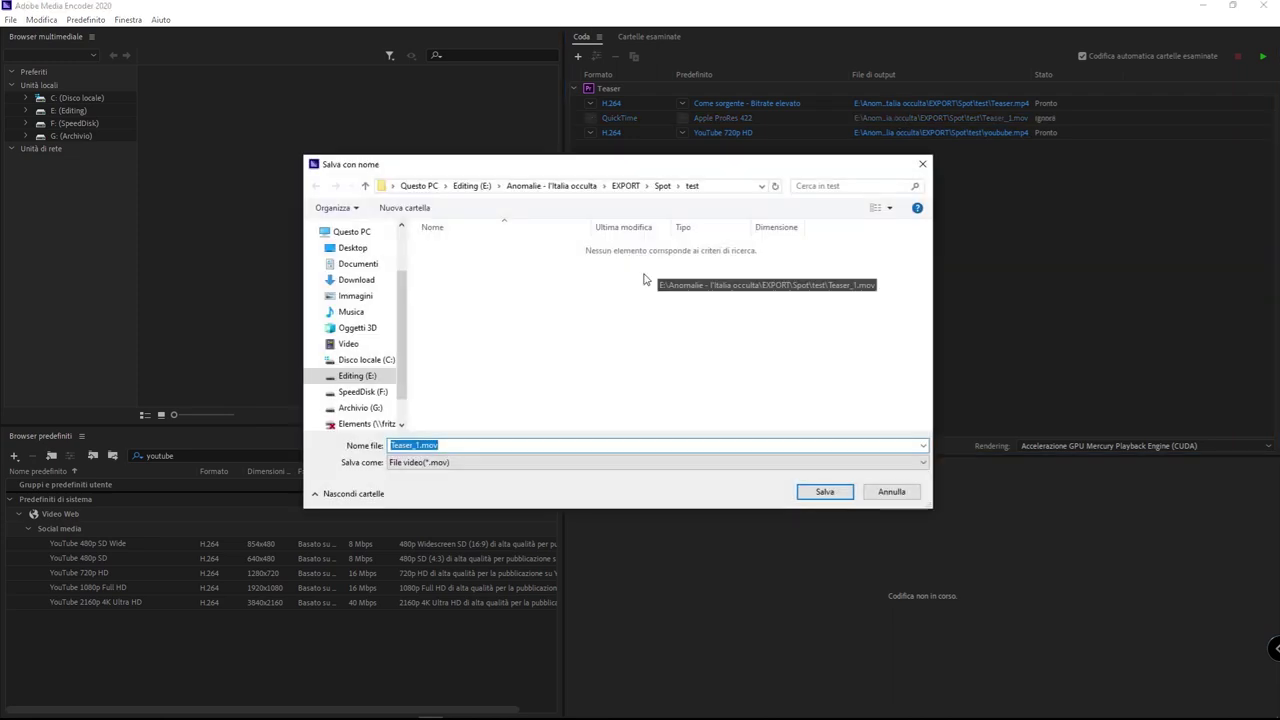
type("proPre")
key("ctrl+a")
key("BackSpace")
type("HQ")
key("Return")
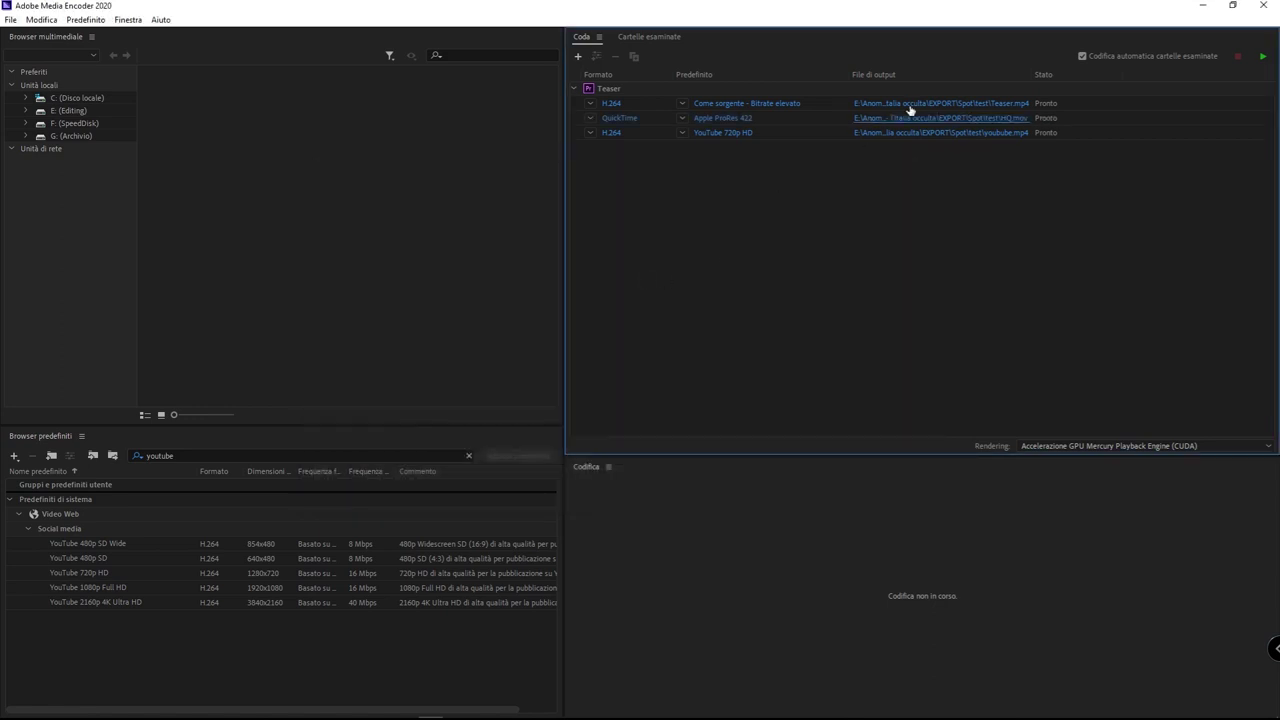
Step: Save the first output as Teaser.mp4 in the test folder
left_click(912, 105)
left_click(455, 445)
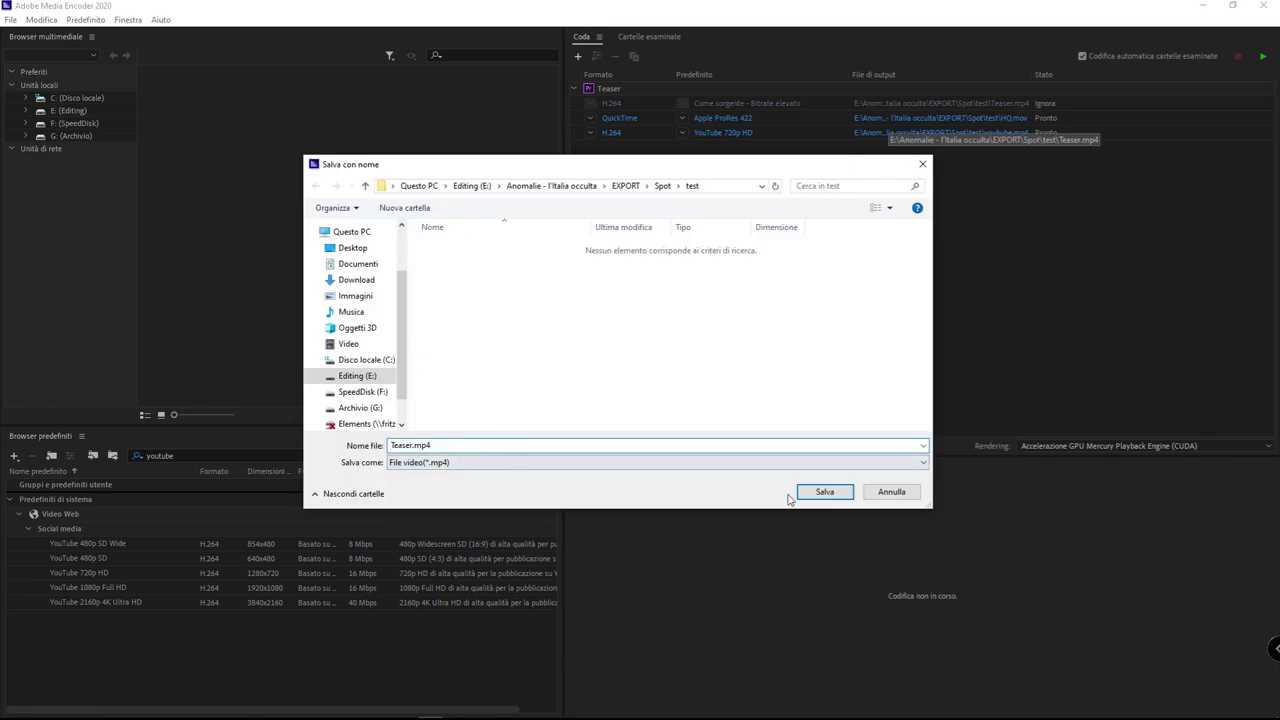
left_click(823, 492)
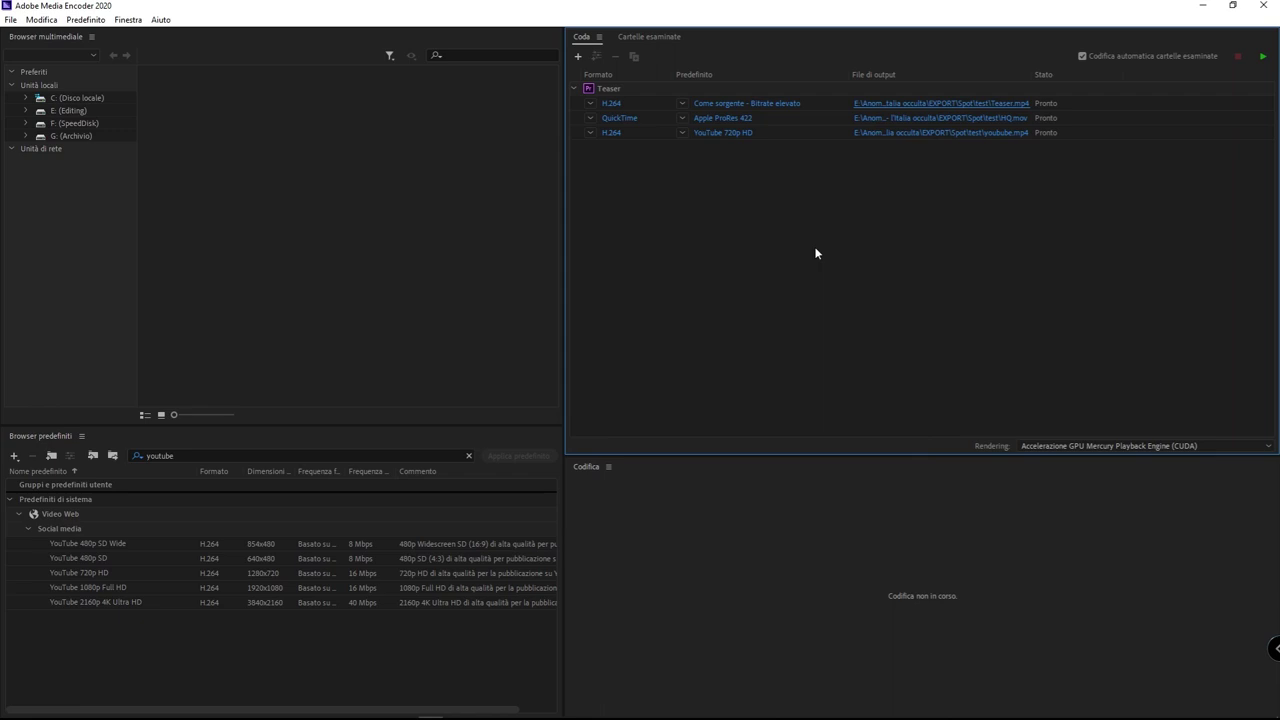
Step: Start the queue to render HQ.mov, Teaser.mp4 and the YouTube file
left_click(1264, 57)
Step: Select each finished queue output in turn, then clear the selection
left_click(825, 102)
left_click(826, 115)
left_click(819, 131)
left_click(812, 189)
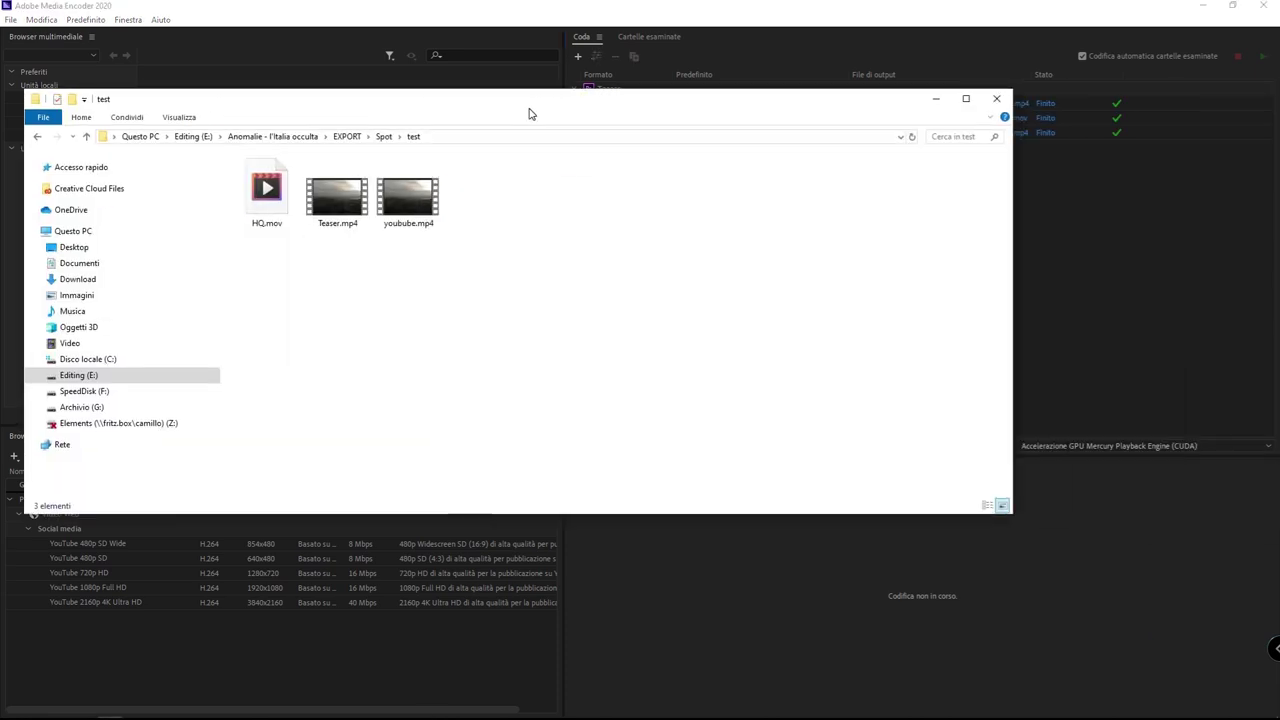
Step: Reposition the test folder window and select the exported youbube.mp4
left_click_drag(528, 114, 691, 137)
left_click_drag(655, 306, 393, 180)
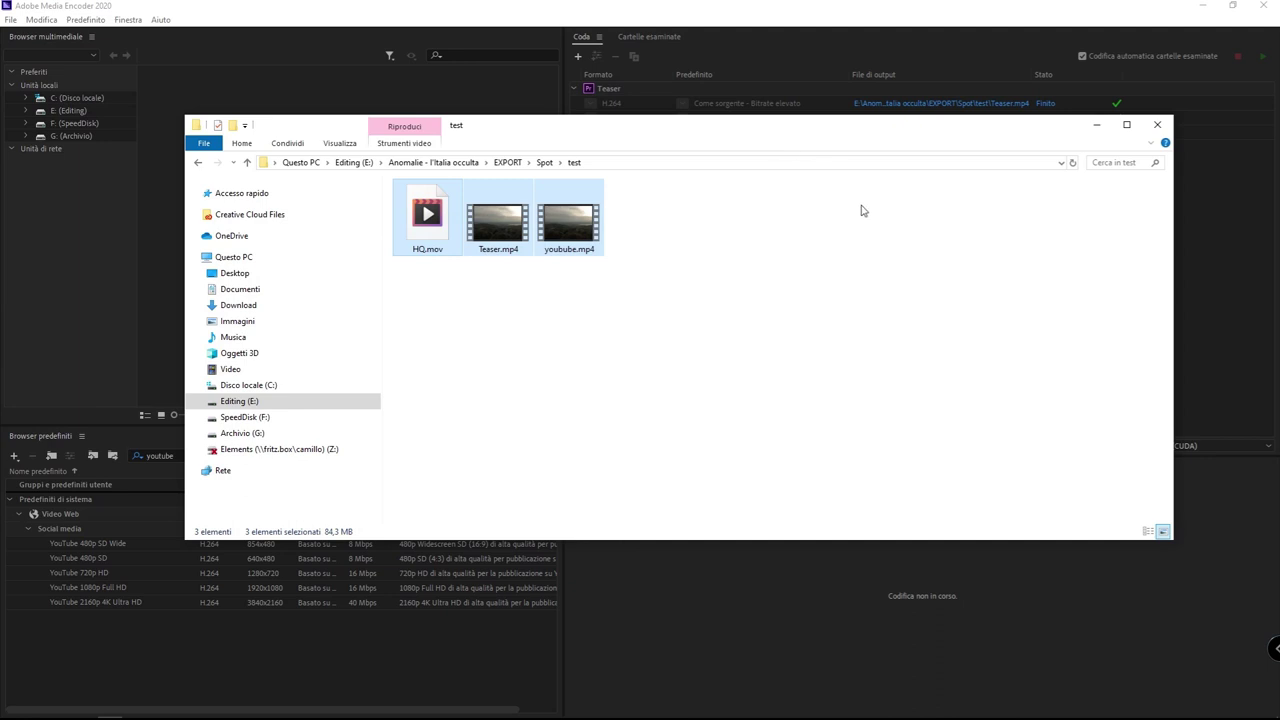
mouse_move(737, 133)
left_mouse_down()
mouse_move(881, 221)
mouse_move(777, 214)
left_mouse_up()
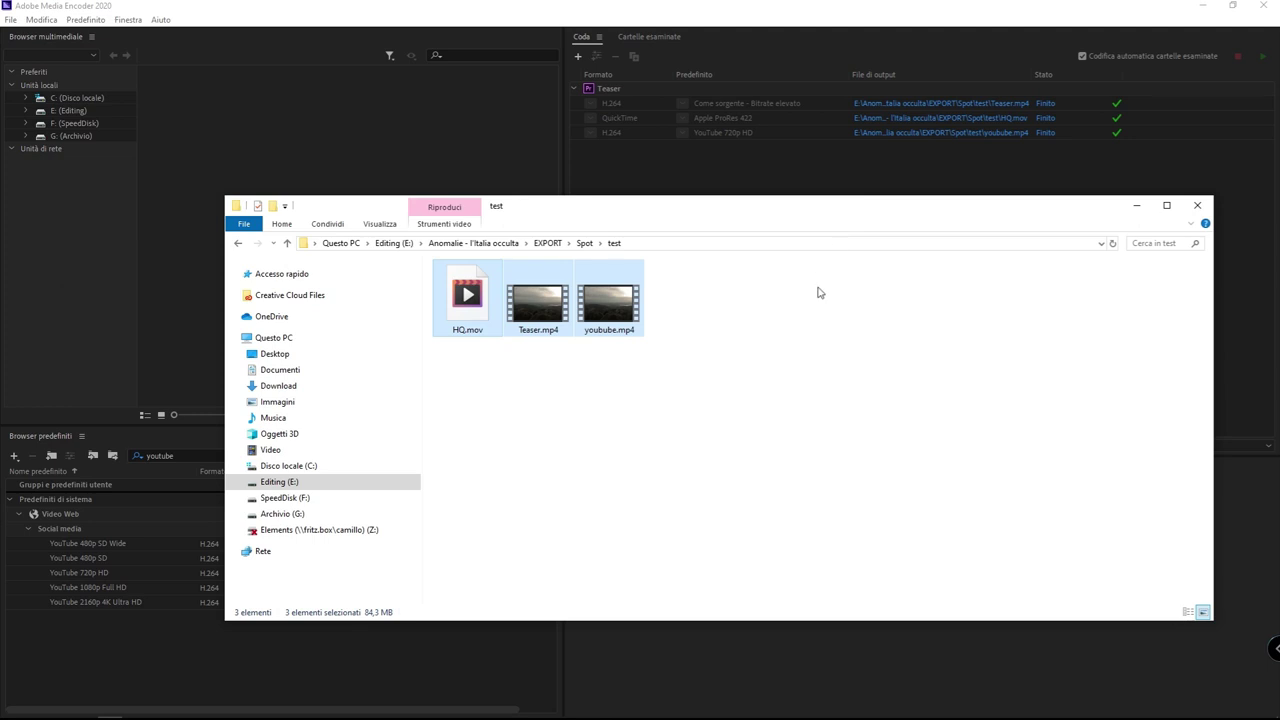
left_click(728, 355)
left_click(629, 314)
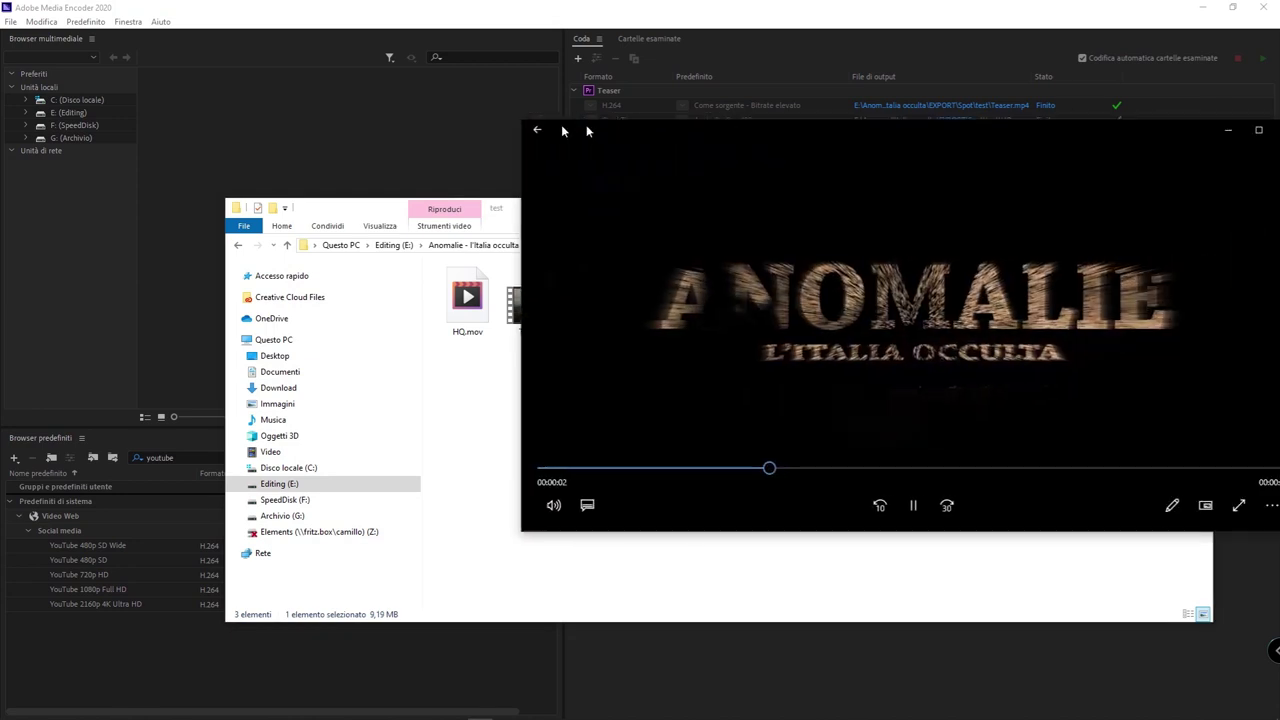
Step: Move the player aside and play the Teaser.mp4 export from the test folder
left_click_drag(572, 125, 125, 16)
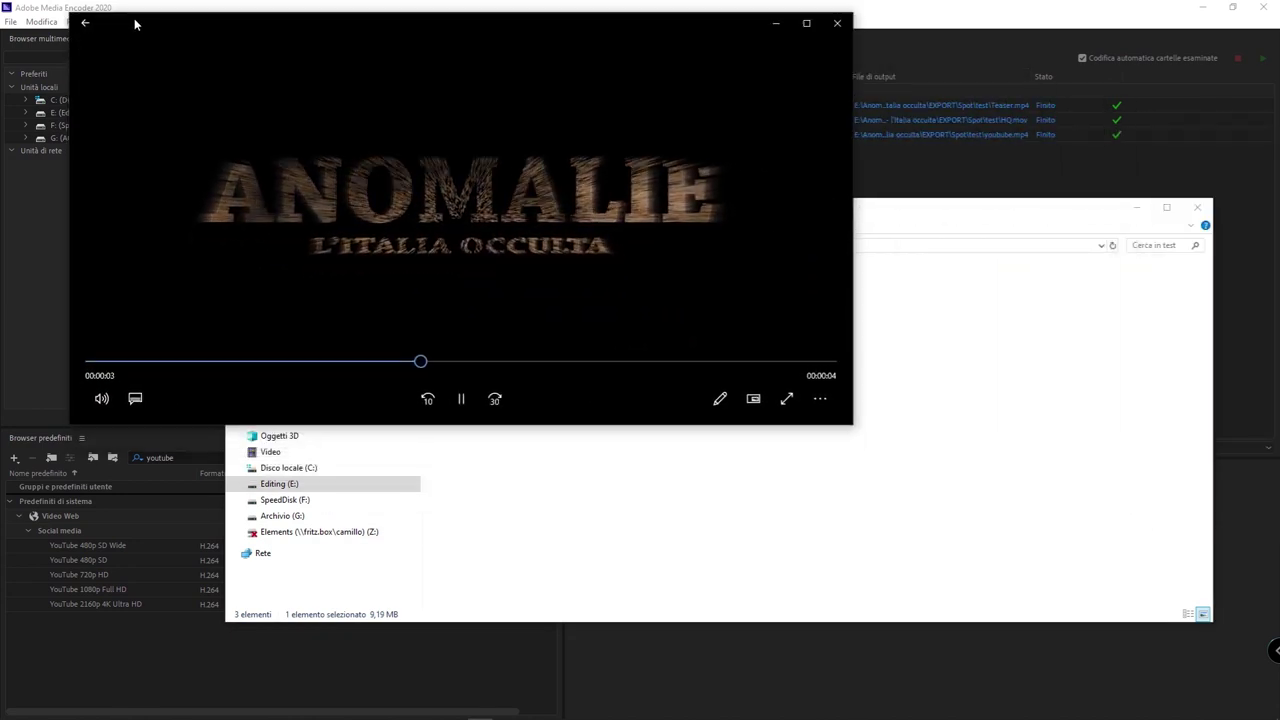
left_click(923, 346)
double_click(545, 288)
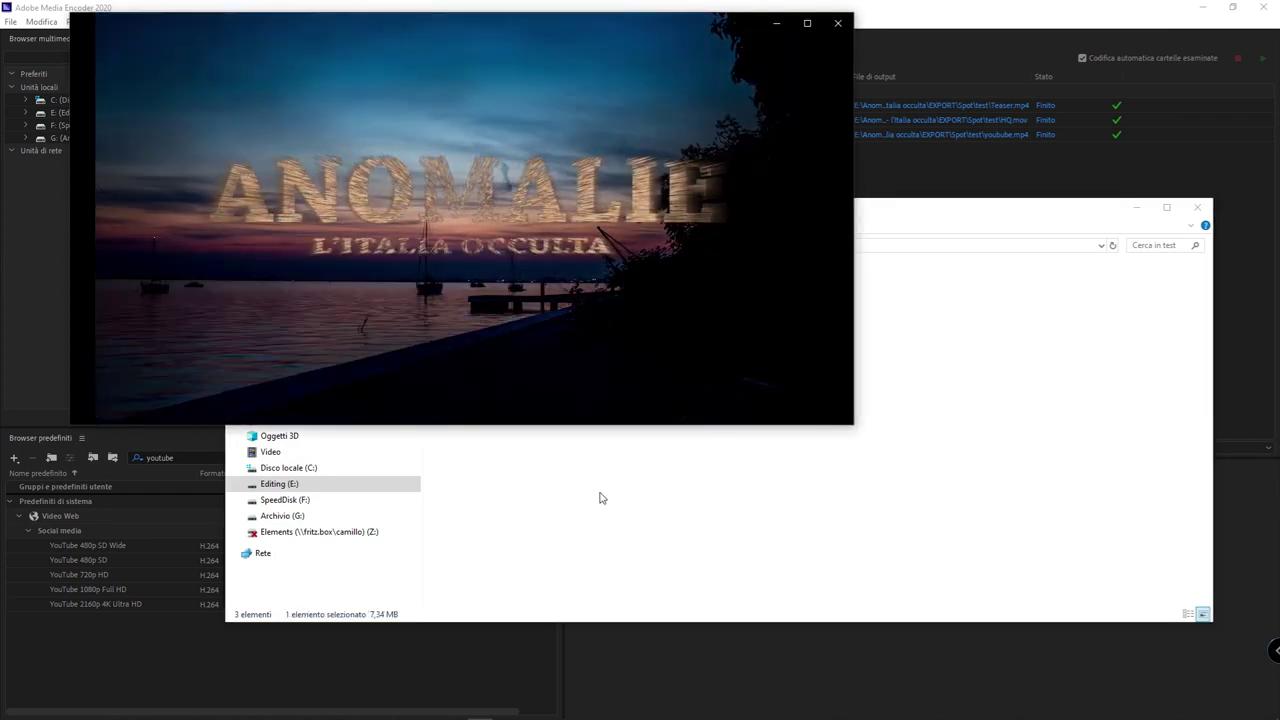
left_click(584, 449)
Step: Play HQ.mov, dismiss the missing-codec warning, and close Films & TV
double_click(465, 318)
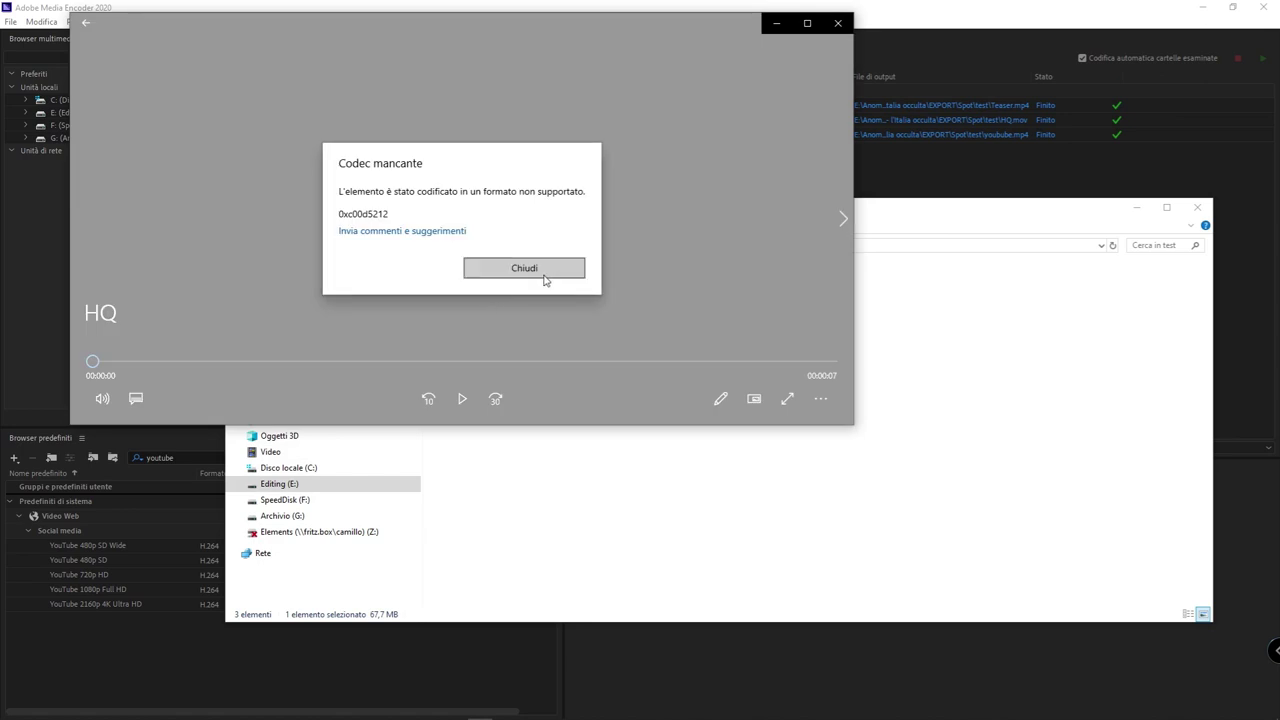
left_click(545, 275)
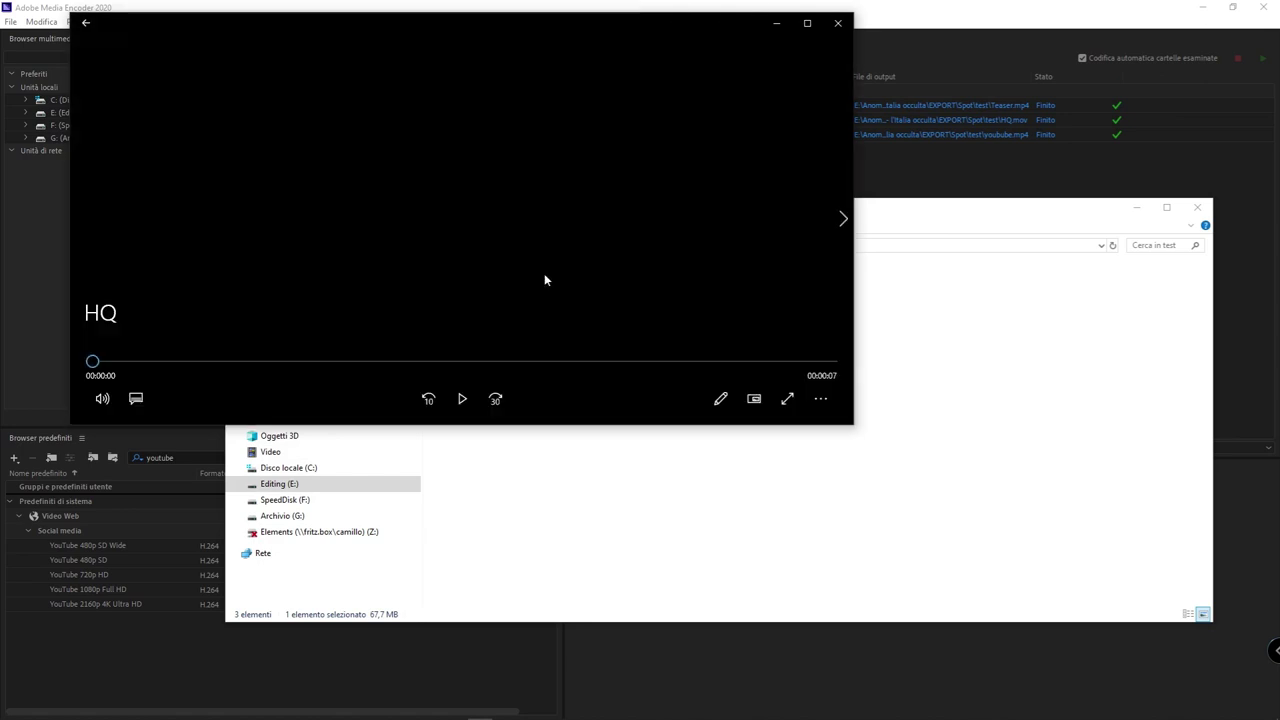
left_click(837, 22)
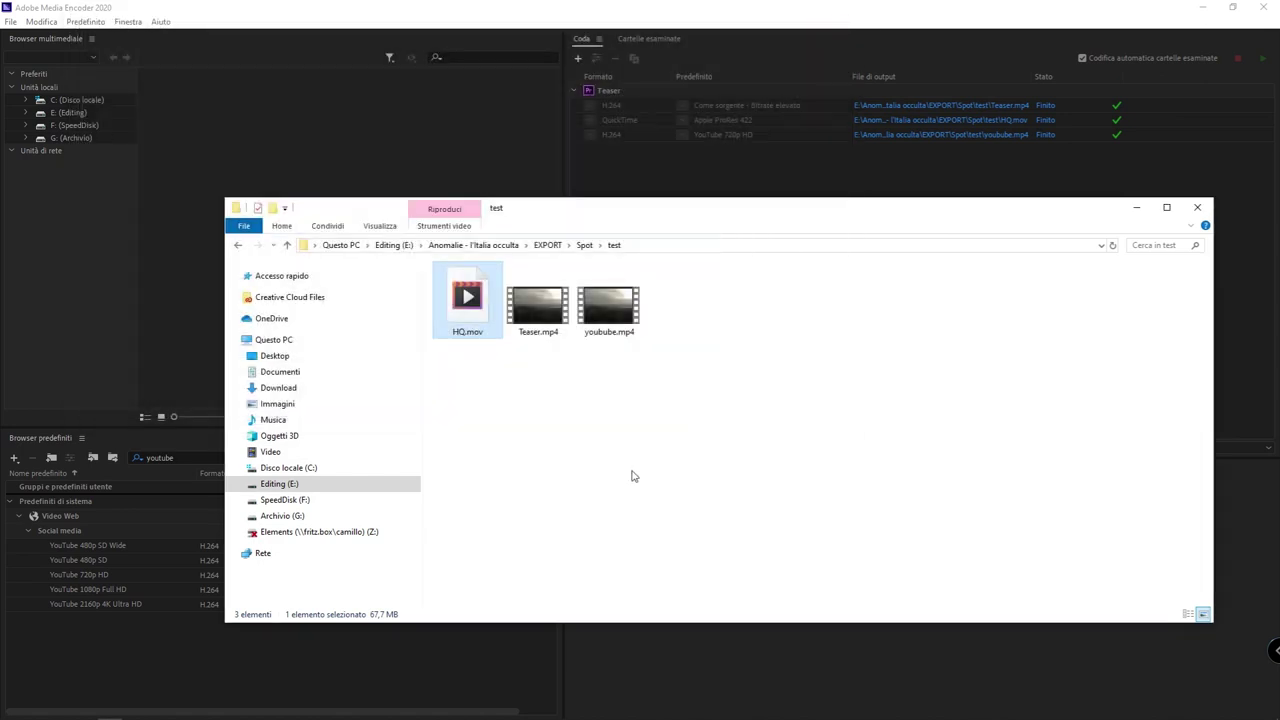
Step: Open HQ.mov with VLC media player via Apri con
right_click(463, 316)
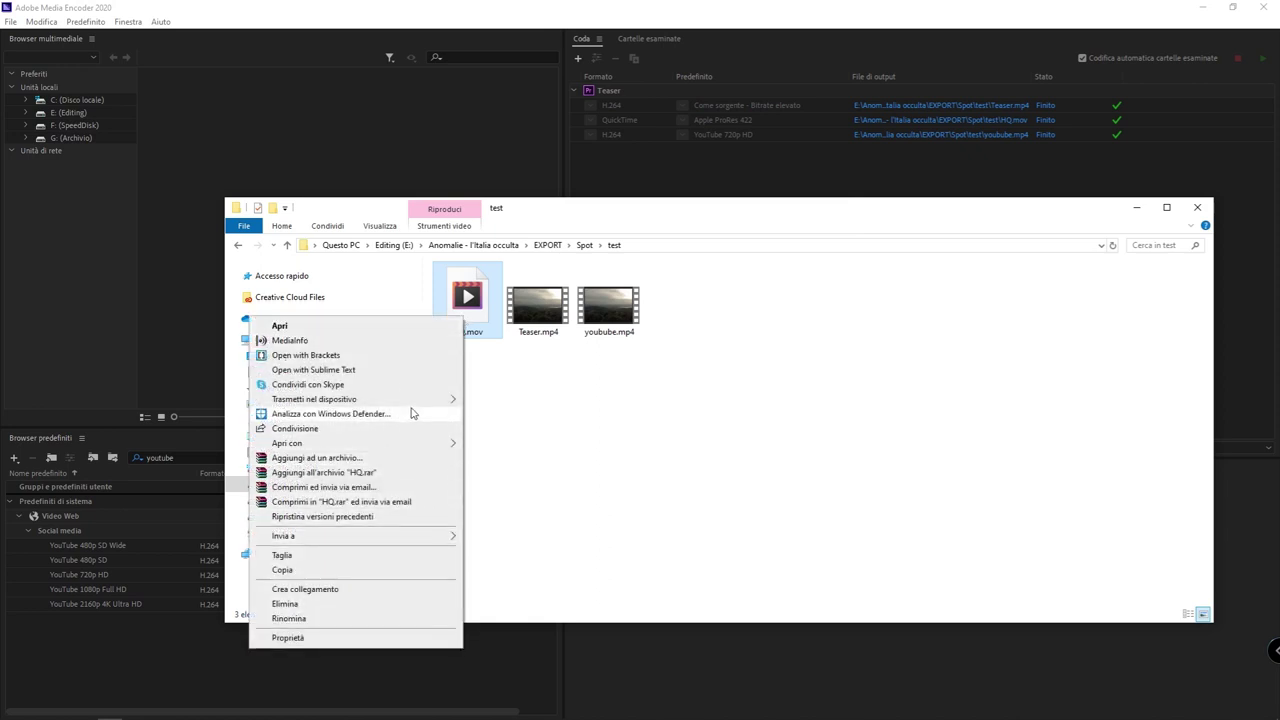
mouse_move(410, 445)
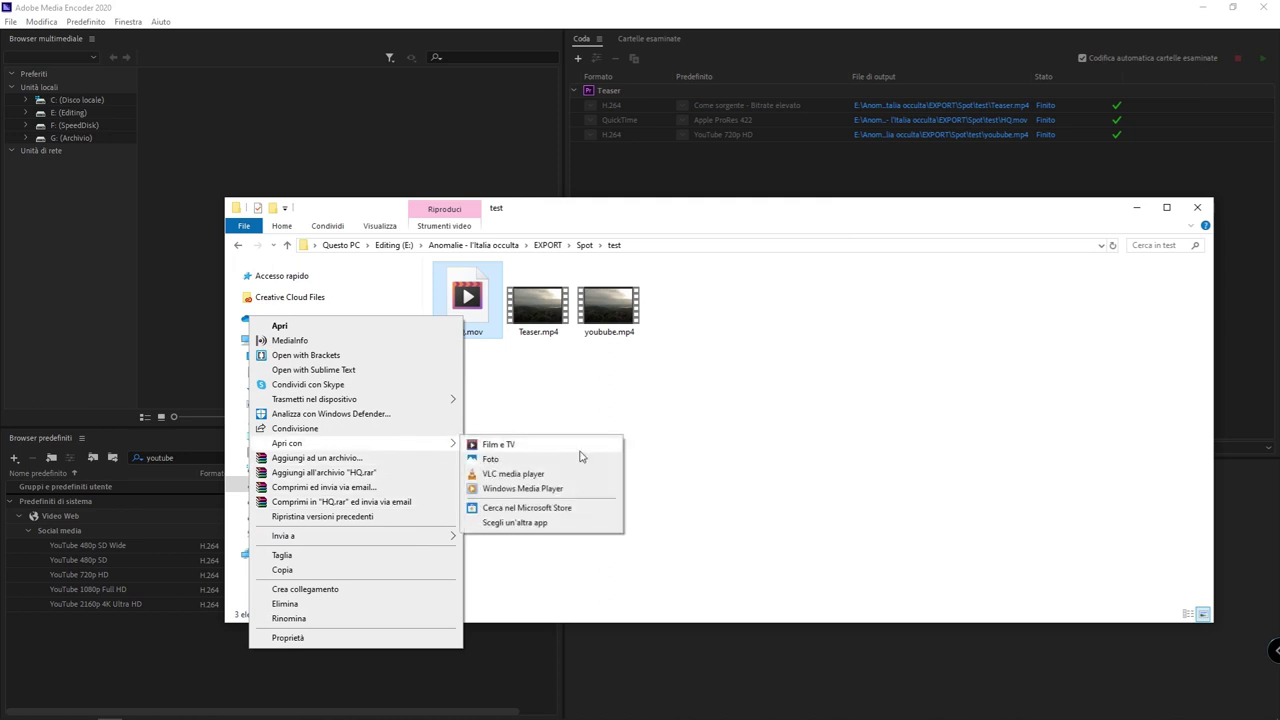
left_click(557, 474)
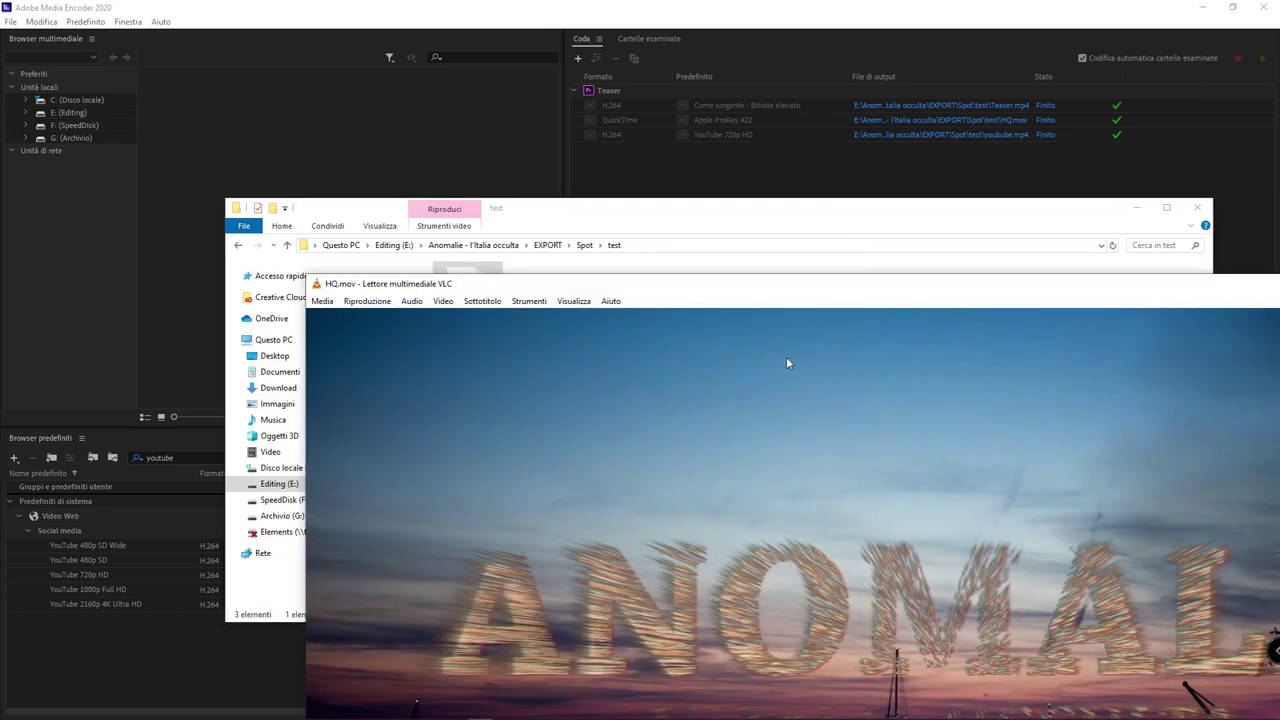
Step: Watch HQ.mov full screen, raise the volume to 90%, then return to windowed view
double_click(786, 356)
scroll(786, 360, "down", 3)
scroll(786, 362, "up", 7)
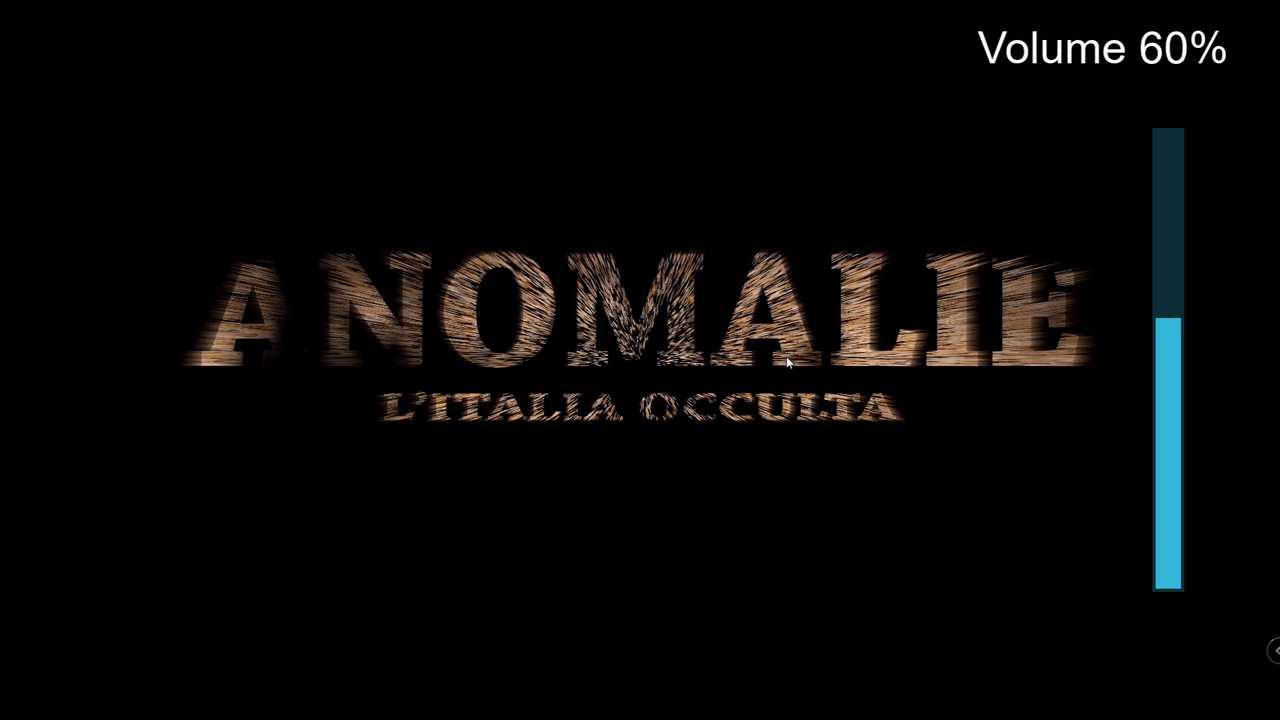
scroll(786, 362, "up", 2)
scroll(786, 362, "up", 1)
scroll(786, 362, "up", 1)
scroll(786, 356, "up", 2)
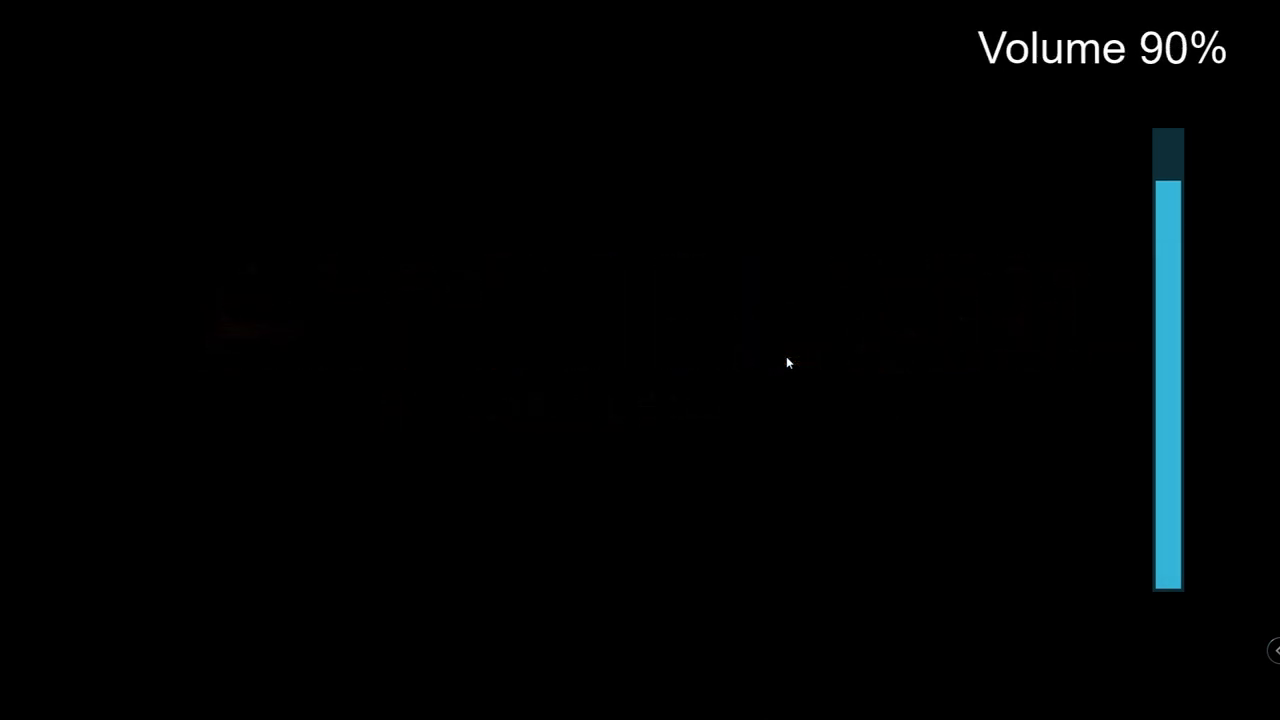
double_click(788, 326)
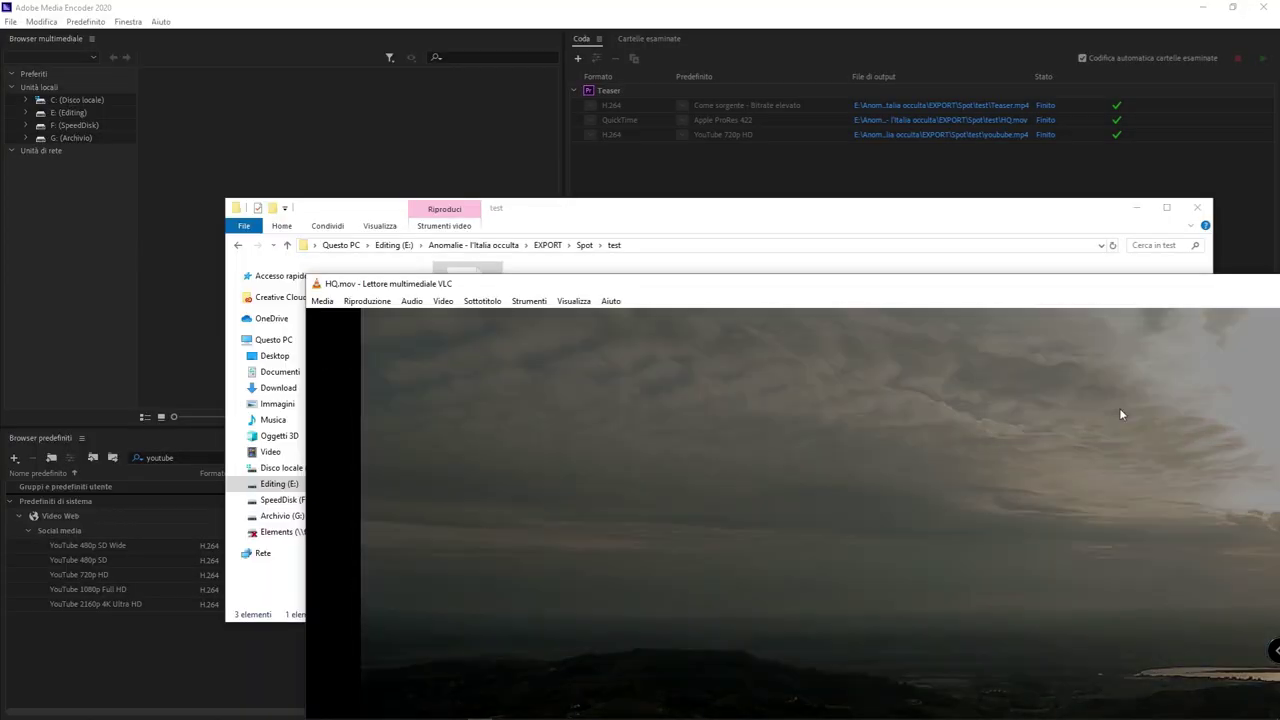
Step: Quit VLC, select the three exports, and select the three finished Teaser queue items in Media Encoder
key("ctrl+q")
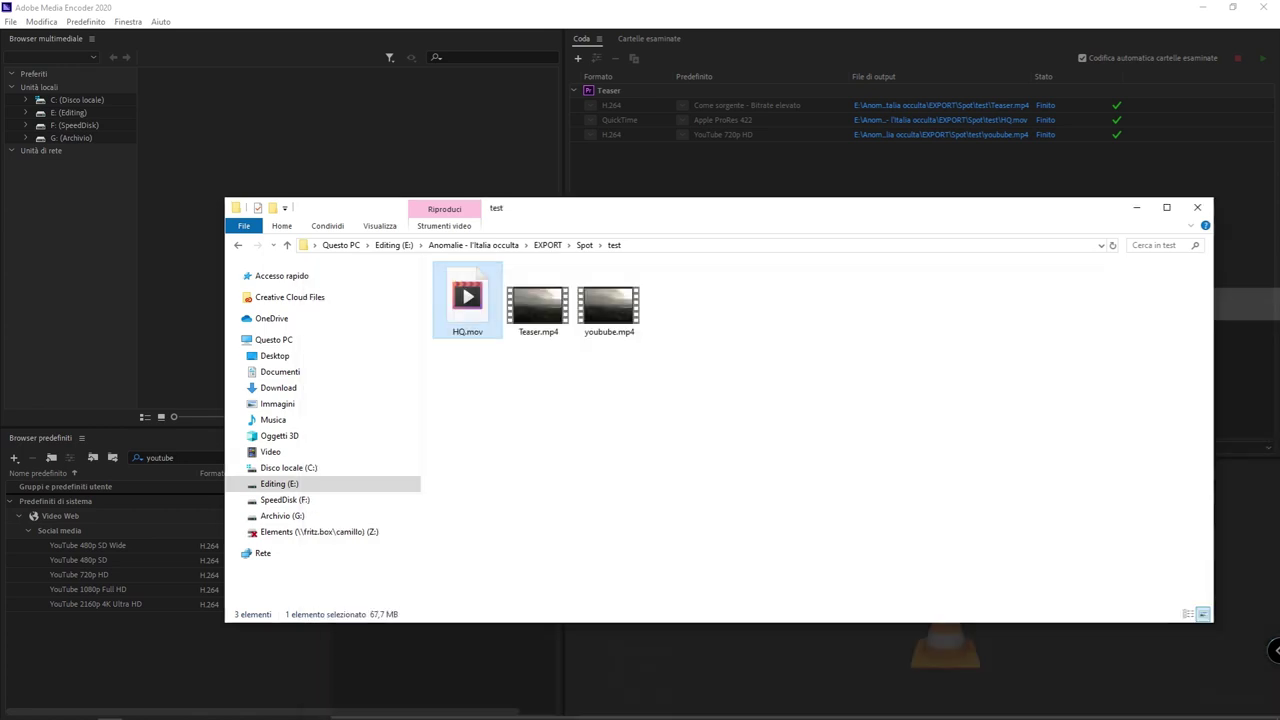
left_click_drag(673, 410, 436, 262)
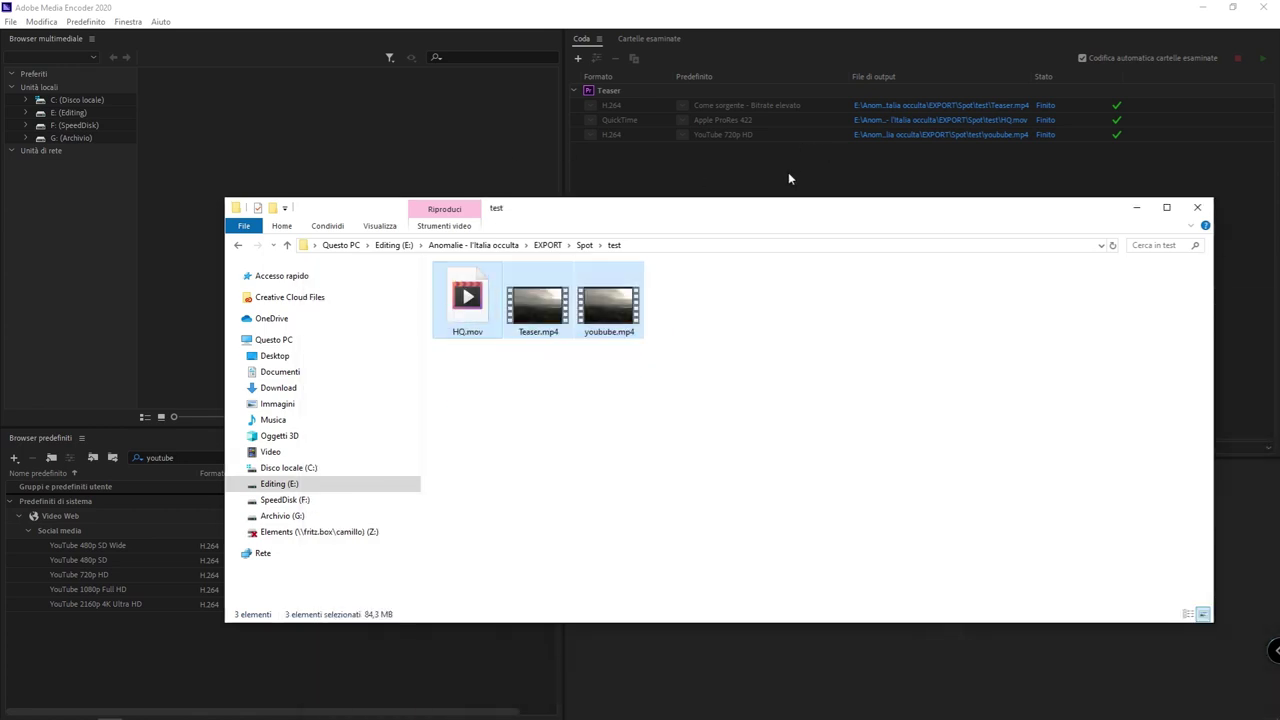
left_click(789, 177)
left_click_drag(1010, 281, 690, 76)
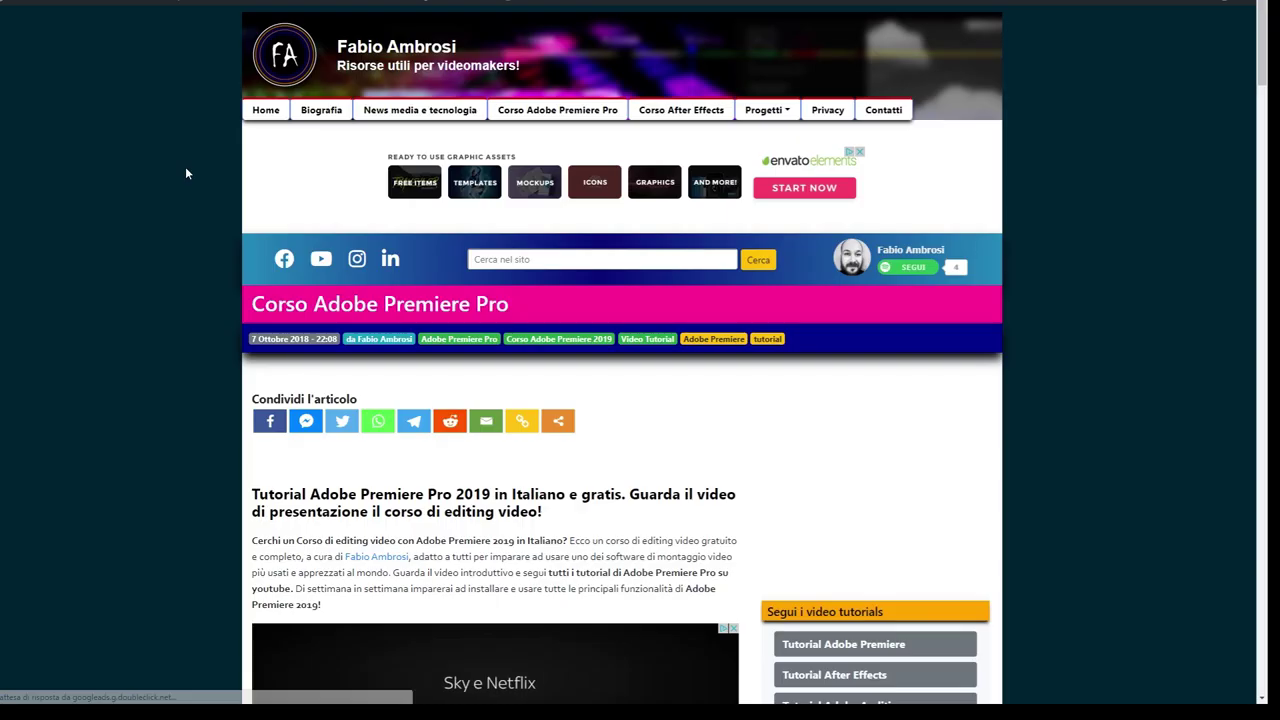
Step: Scroll to the article's numbered lesson list, select its text, then scroll back up
scroll(185, 166, "down", 2)
scroll(185, 166, "down", 4)
scroll(185, 166, "down", 3)
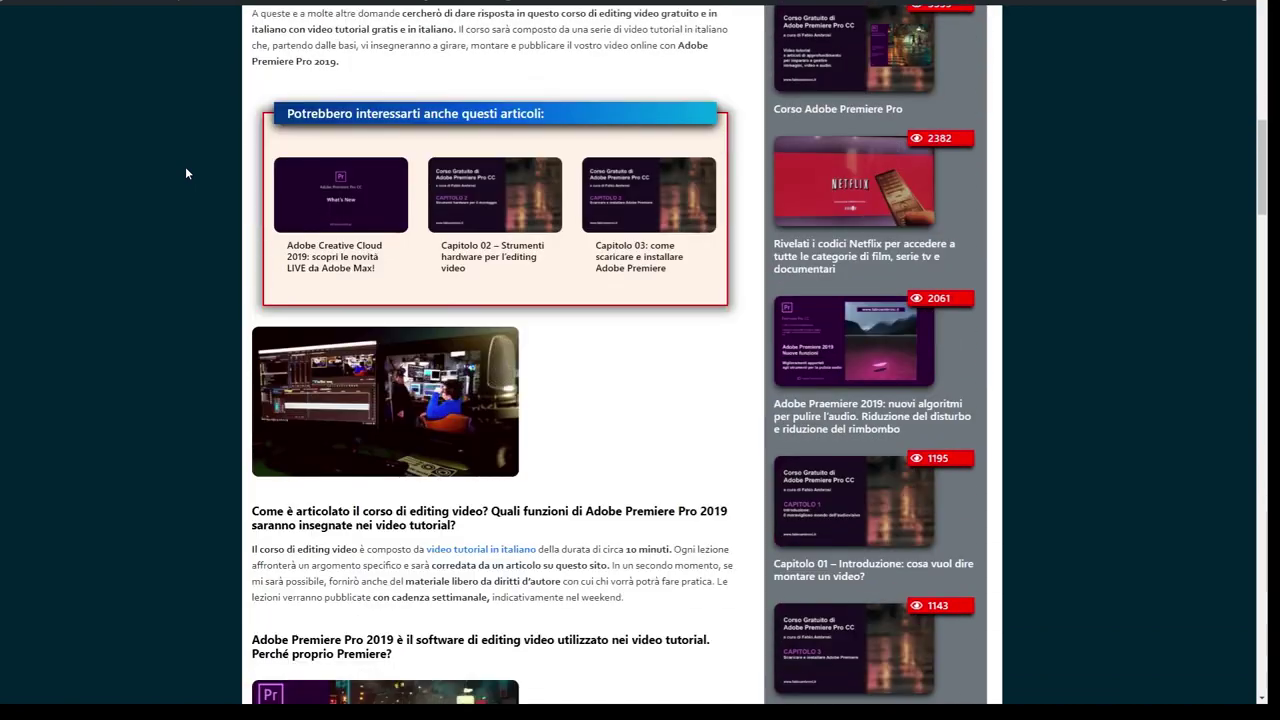
scroll(185, 166, "down", 5)
scroll(185, 166, "down", 4)
scroll(186, 166, "down", 5)
scroll(186, 166, "down", 1)
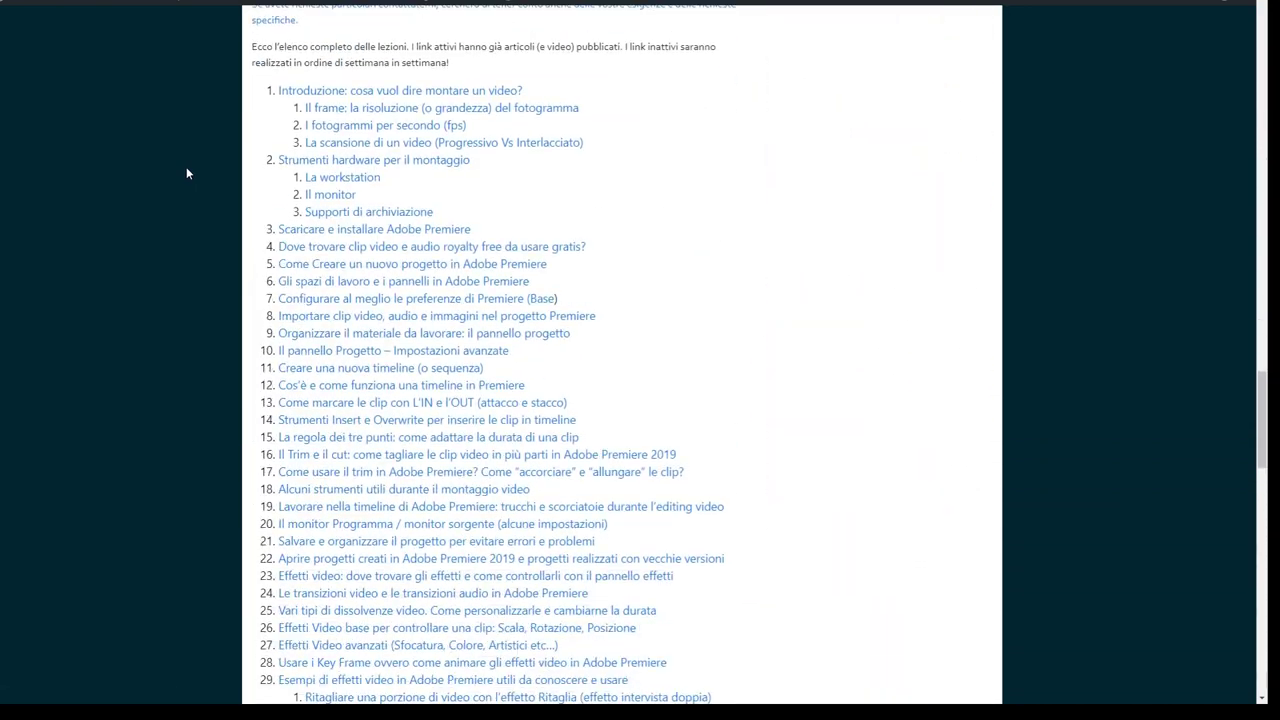
mouse_move(266, 90)
left_mouse_down()
mouse_move(380, 318)
mouse_move(762, 446)
left_mouse_up()
scroll(355, 262, "down", 2)
scroll(355, 262, "down", 3)
scroll(360, 270, "down", 3)
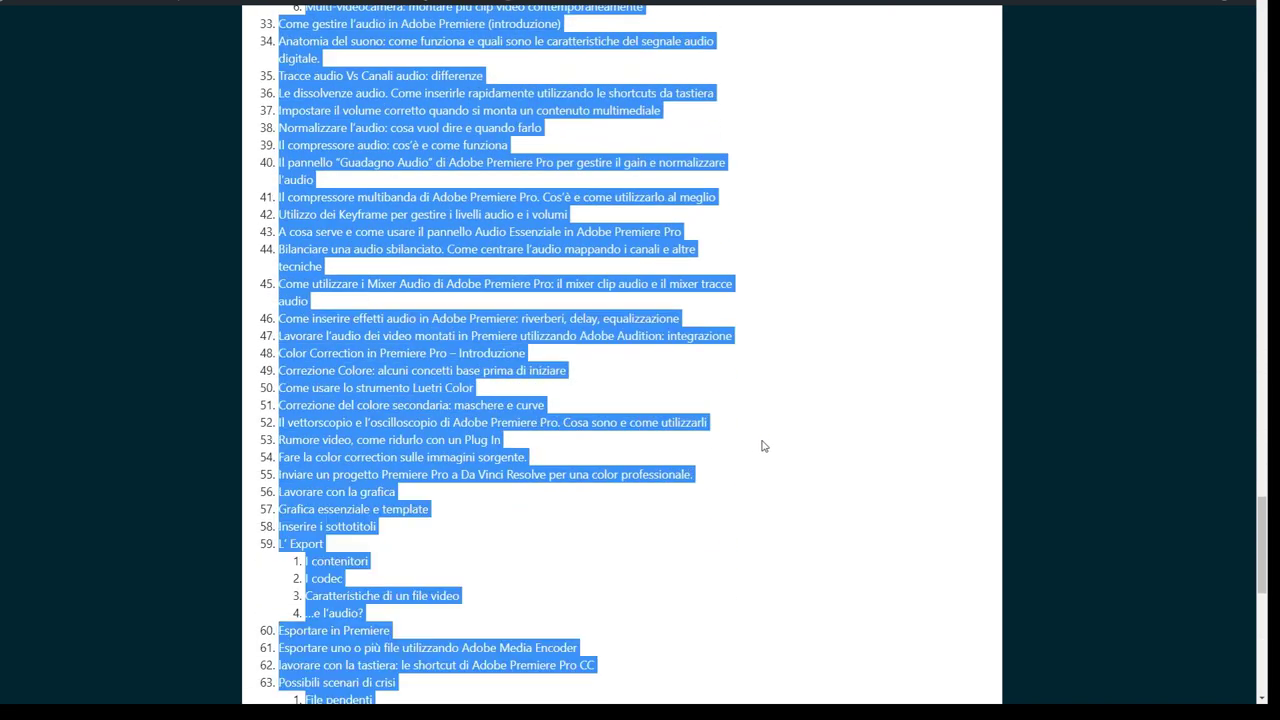
scroll(762, 446, "up", 7)
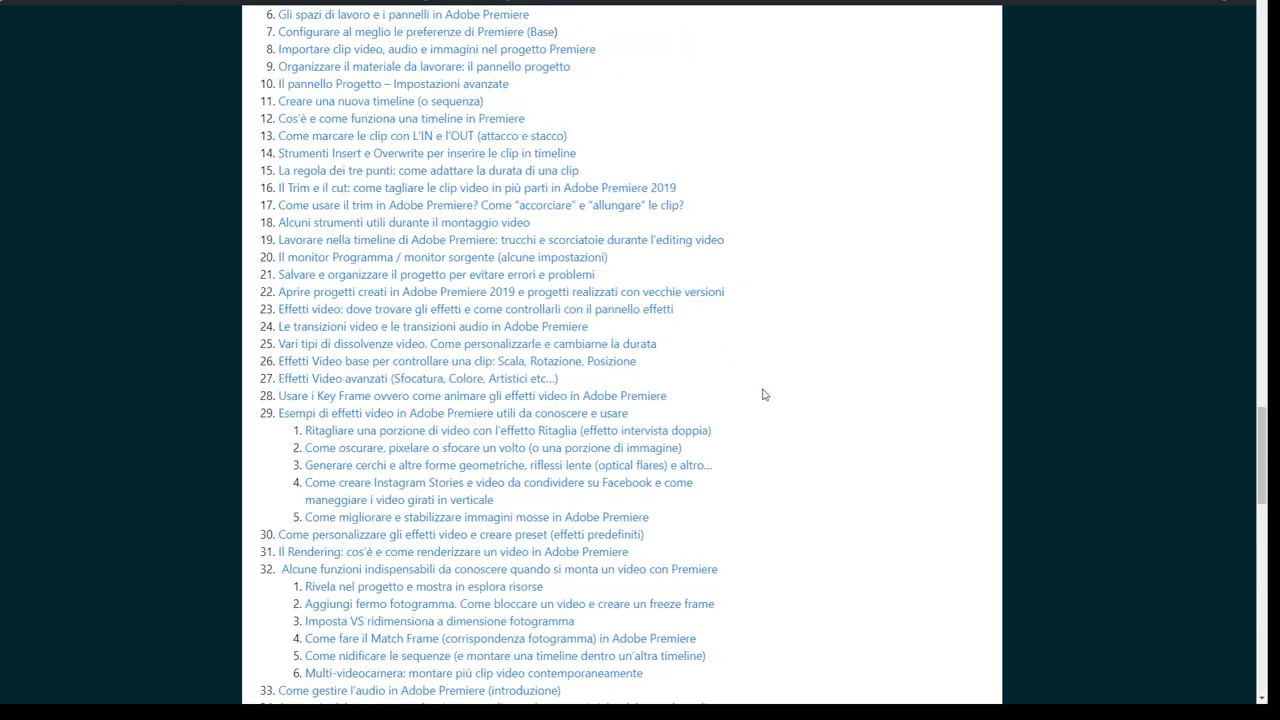
scroll(763, 397, "up", 8)
scroll(749, 346, "up", 6)
scroll(727, 308, "up", 6)
scroll(727, 308, "up", 2)
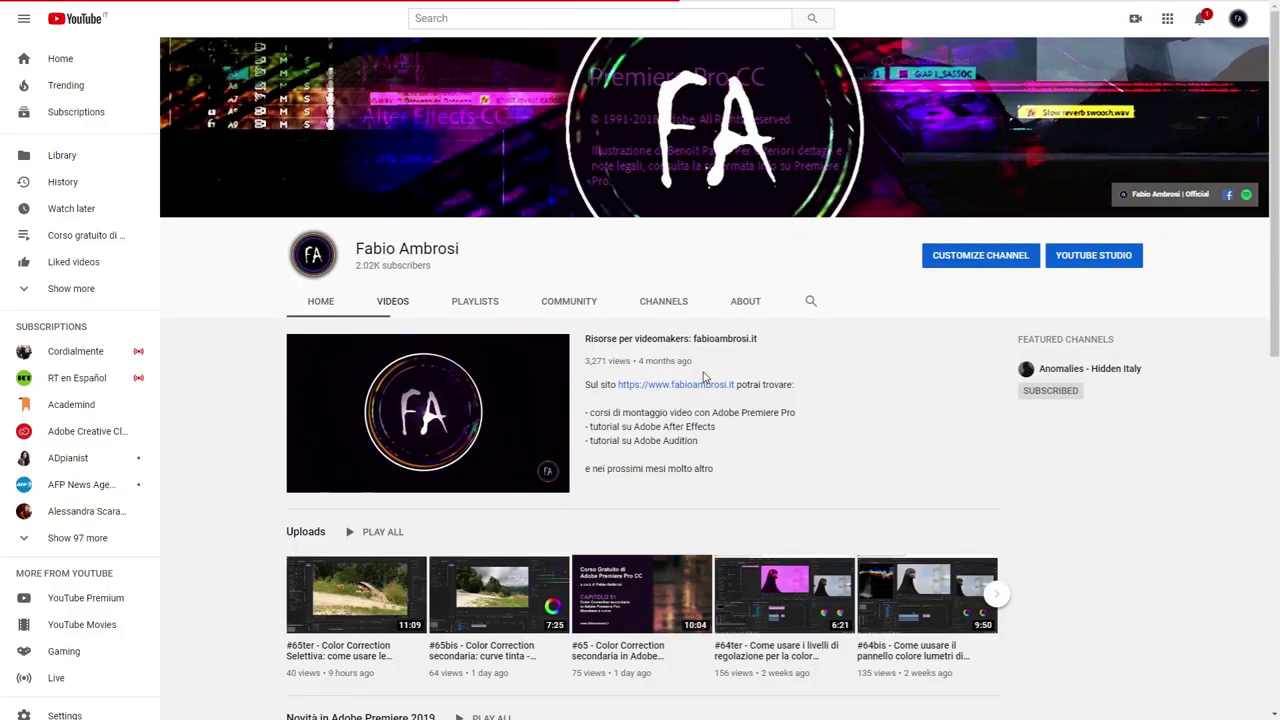
Step: Scroll the Videos grid through uploads from #63 Correzione colore down to #42
scroll(700, 368, "down", 3)
scroll(698, 367, "down", 3)
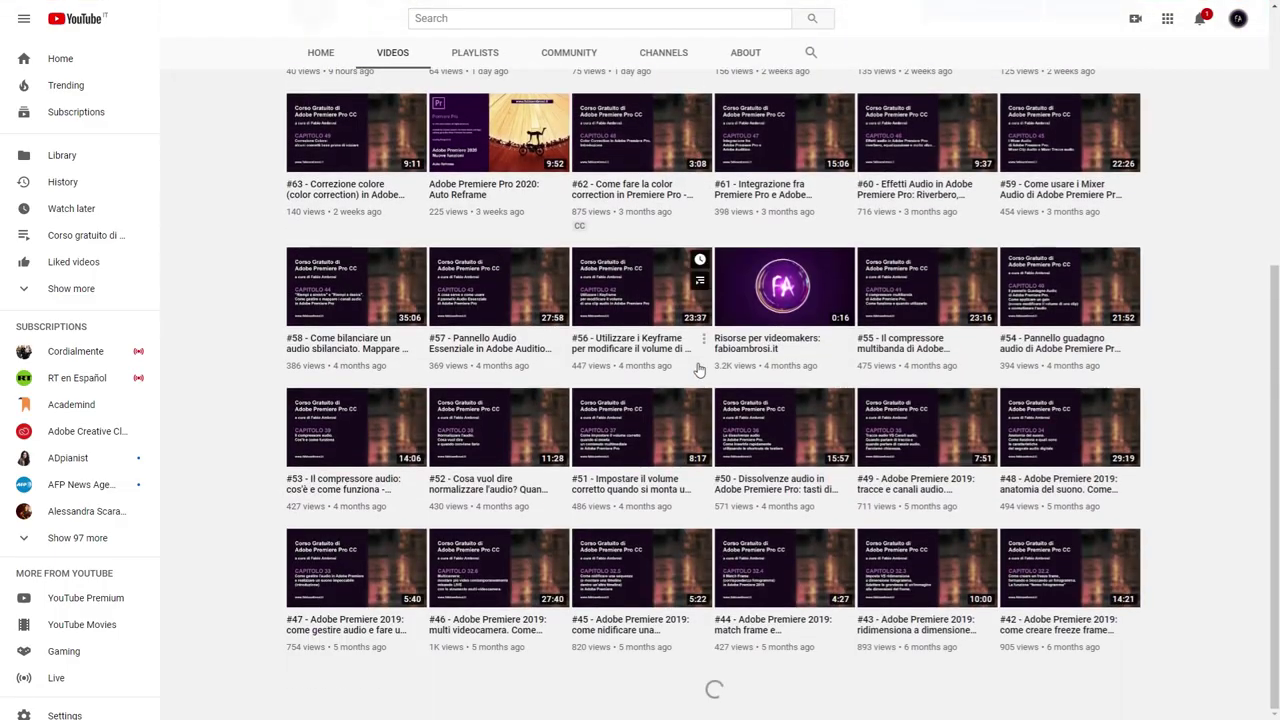